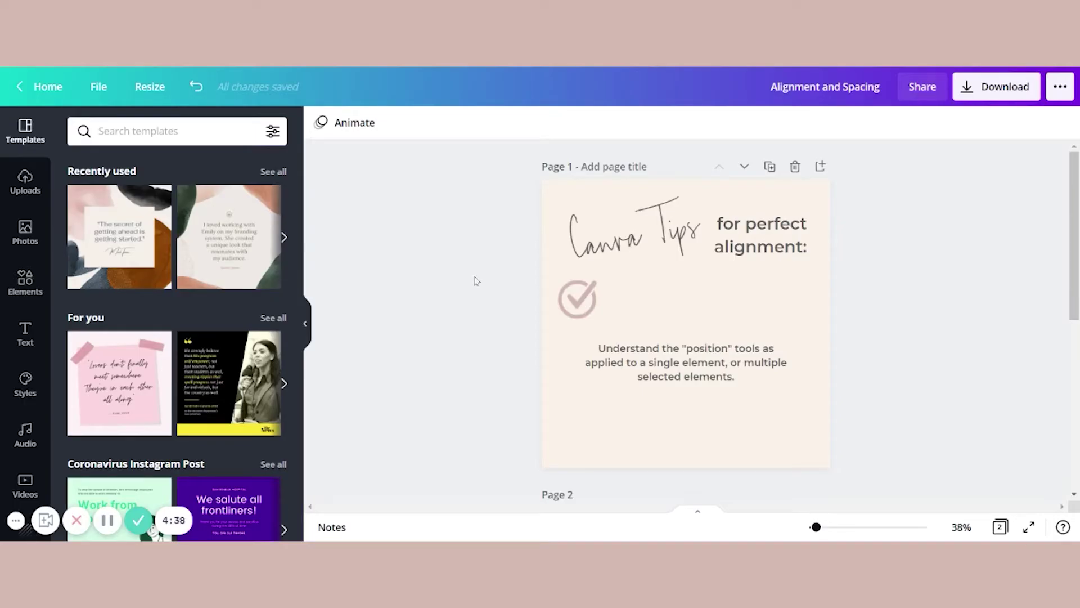
# Select the checkmark, check its Position options, and bring up the Elements library.
pyautogui.click(677, 364)
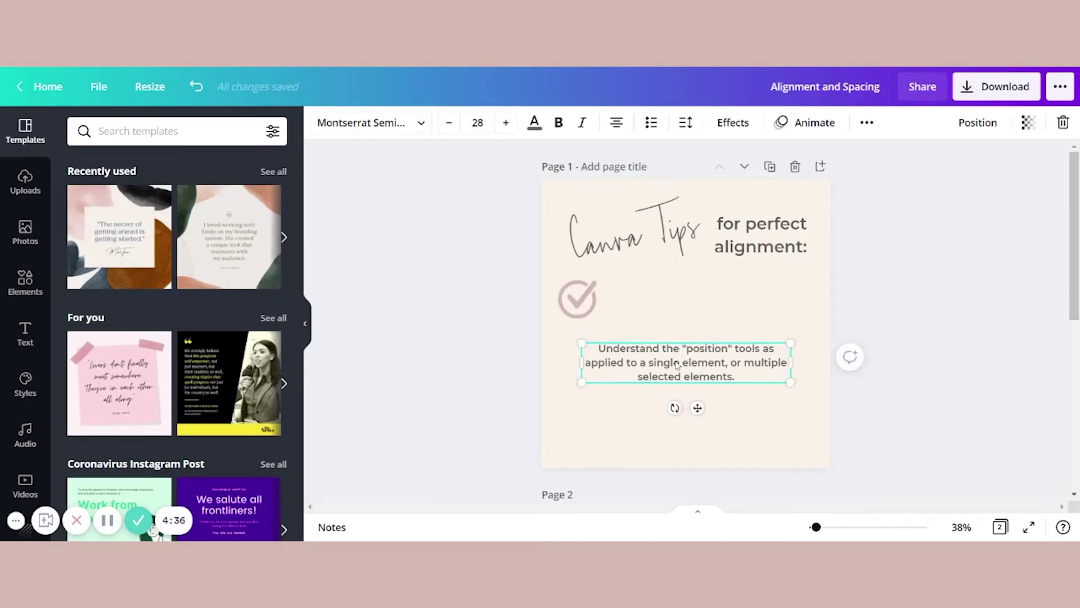
pyautogui.click(565, 309)
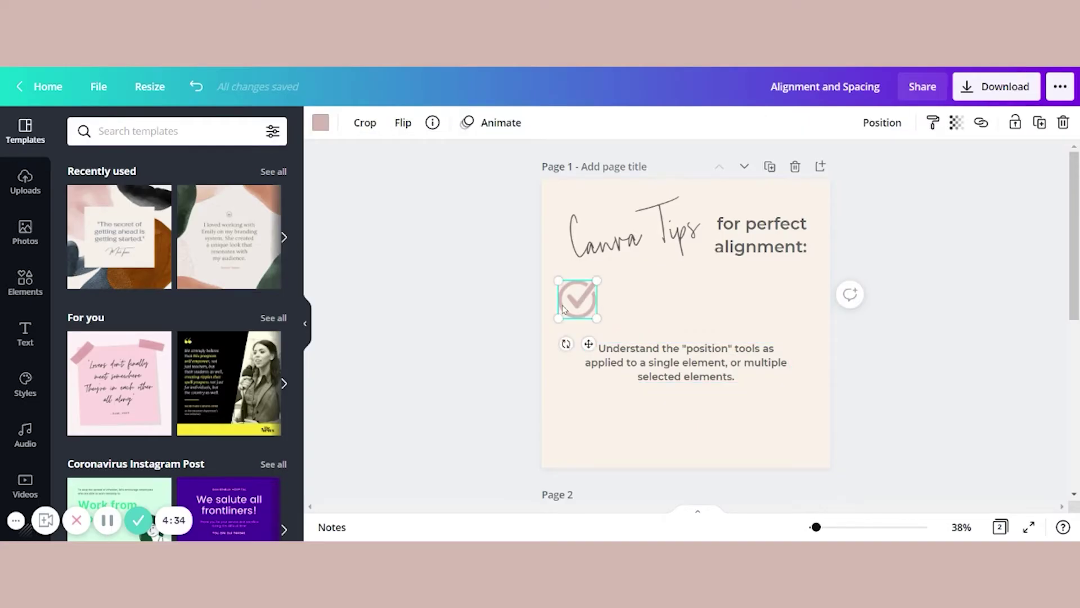
pyautogui.click(892, 126)
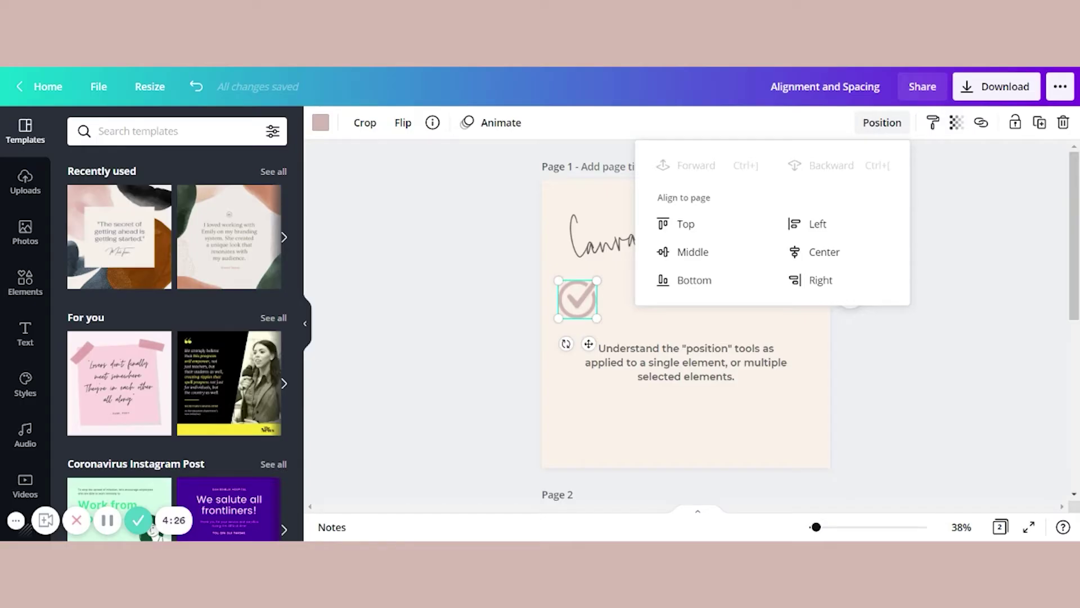
pyautogui.click(497, 269)
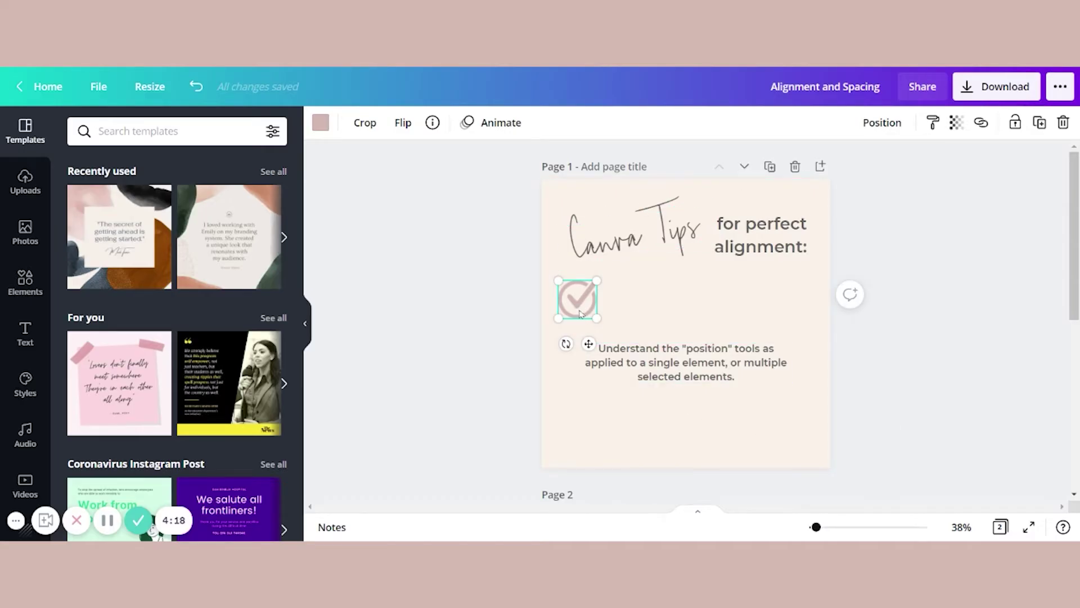
pyautogui.click(27, 281)
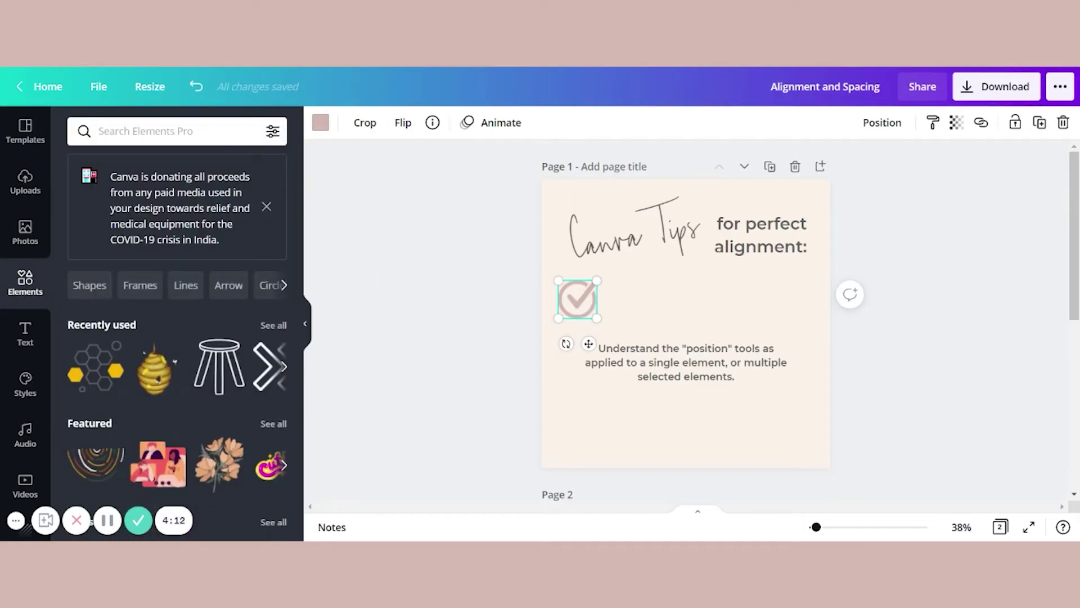
# Move the tip text beside the checkmark and make two duplicates of the checkmark.
pyautogui.moveTo(657, 369); pyautogui.dragTo(696, 307)
pyautogui.click(575, 314)
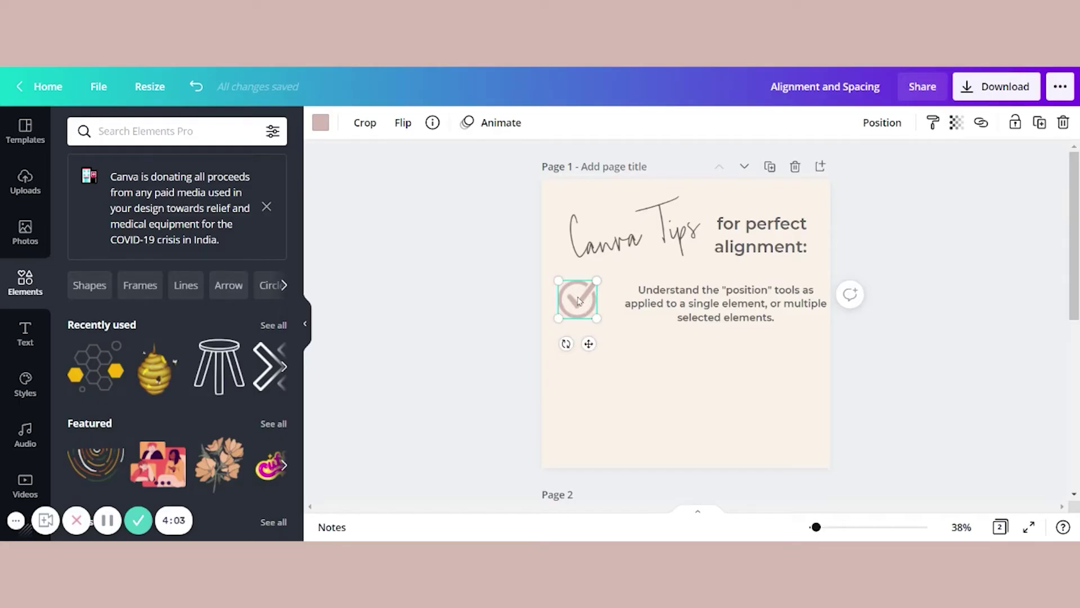
pyautogui.click(1040, 123)
pyautogui.click(1039, 122)
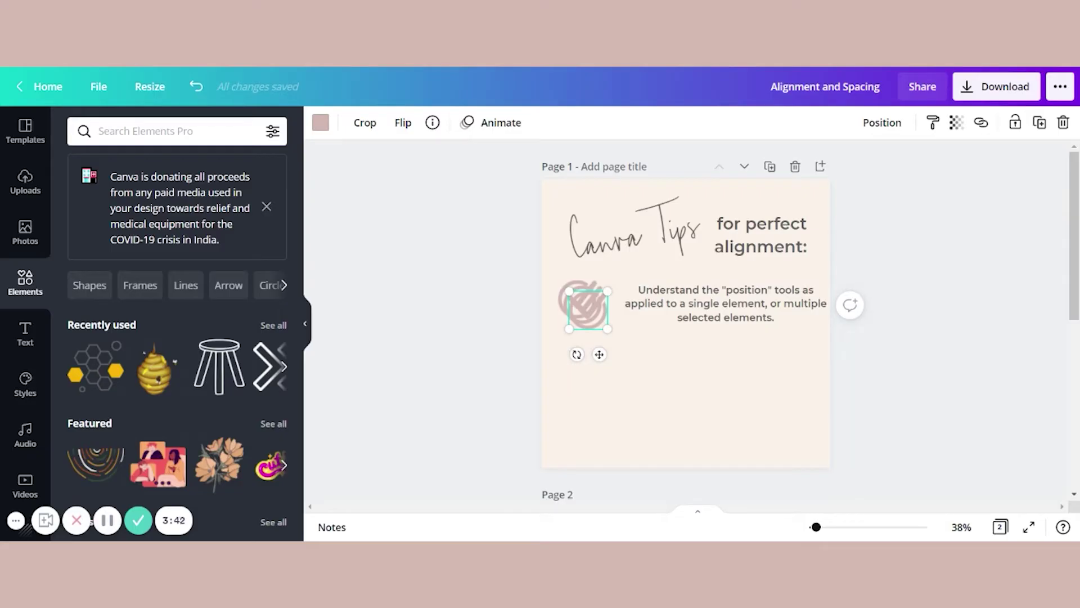
# Drag the checkmark copies down into a column below the first one.
pyautogui.hotkey('shift', 'Down')
pyautogui.hotkey('shift', 'Down')
pyautogui.hotkey('shift', 'Down')
pyautogui.hotkey('shift', 'Down')
pyautogui.hotkey('shift', 'Down')
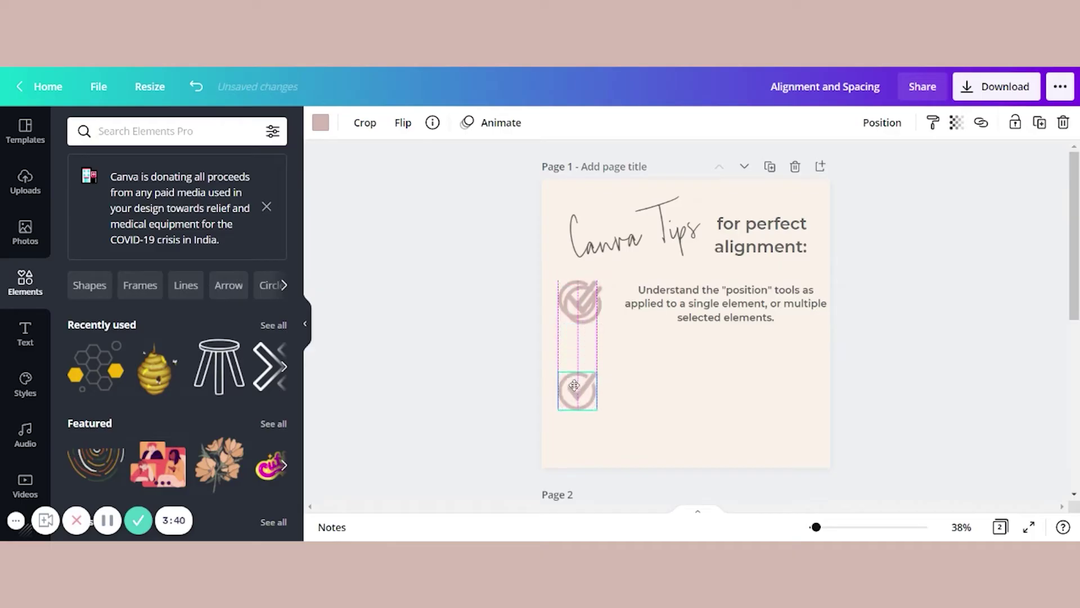
pyautogui.click(574, 306)
pyautogui.moveTo(574, 307); pyautogui.dragTo(570, 359)
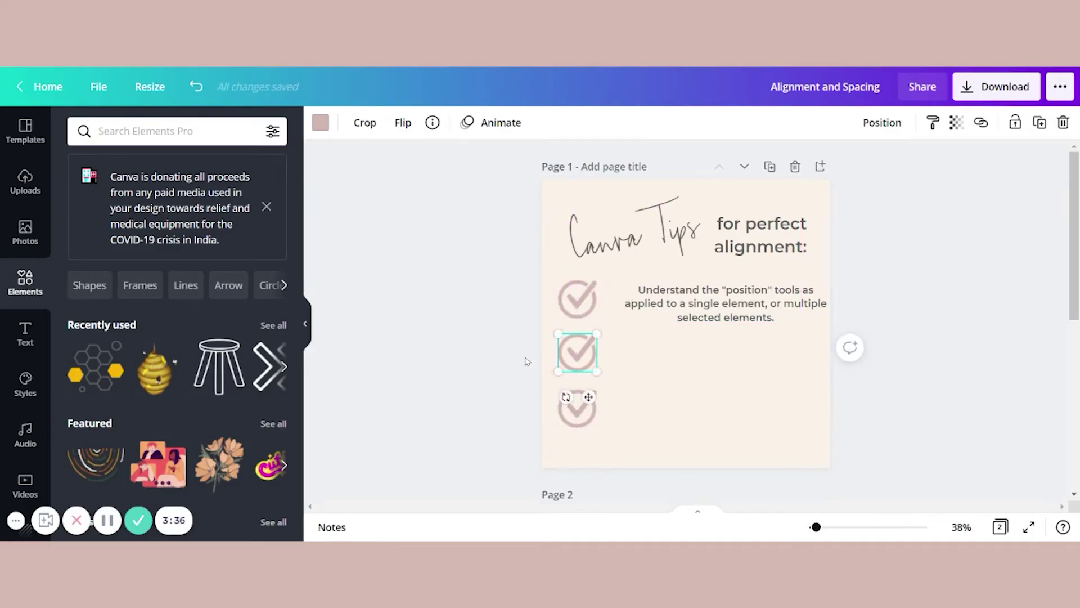
pyautogui.moveTo(570, 356); pyautogui.dragTo(566, 352)
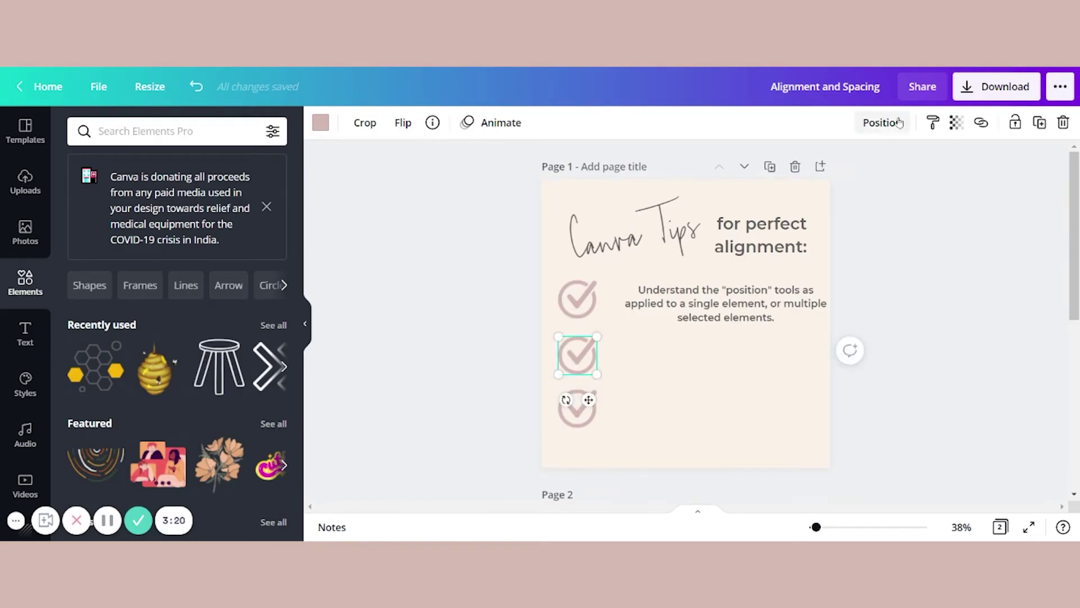
# Align the bottom checkmark to the page's bottom and left edges.
pyautogui.click(581, 422)
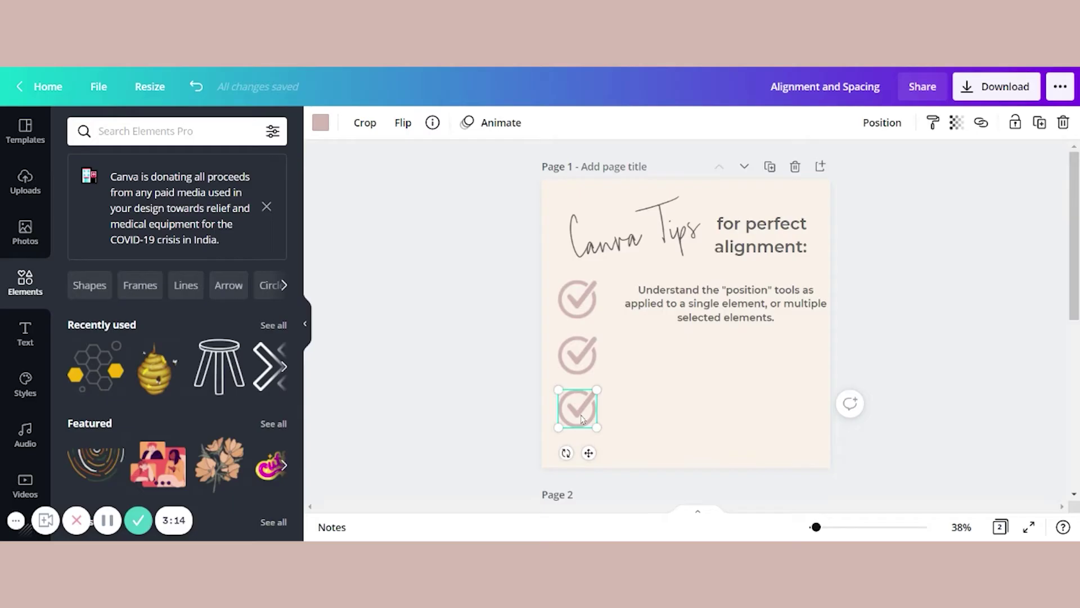
pyautogui.click(885, 124)
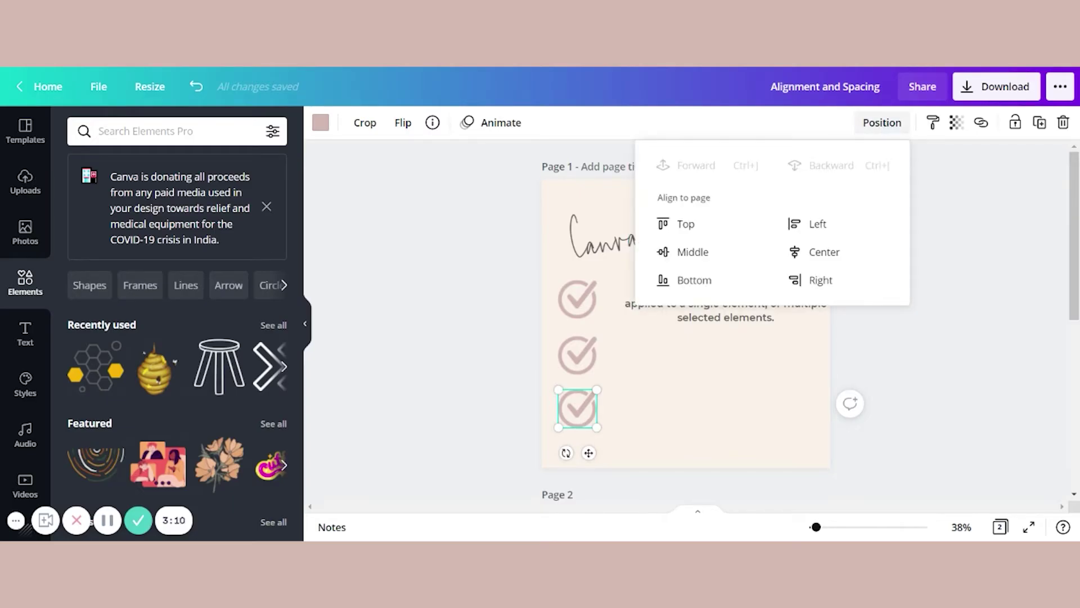
pyautogui.click(697, 228)
pyautogui.click(696, 254)
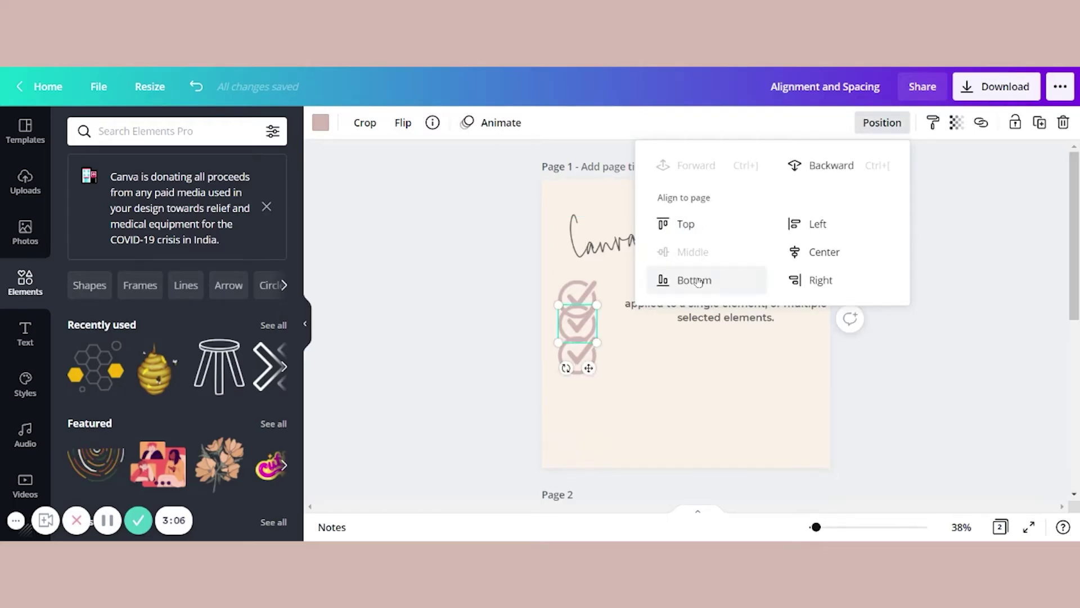
pyautogui.click(698, 282)
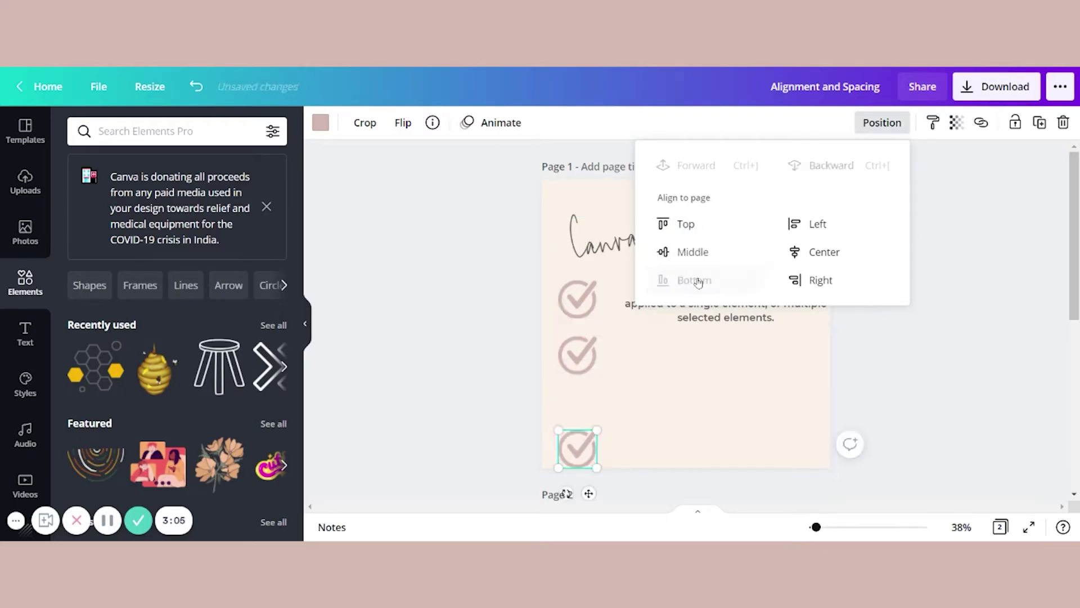
pyautogui.click(825, 225)
pyautogui.click(822, 252)
pyautogui.click(822, 284)
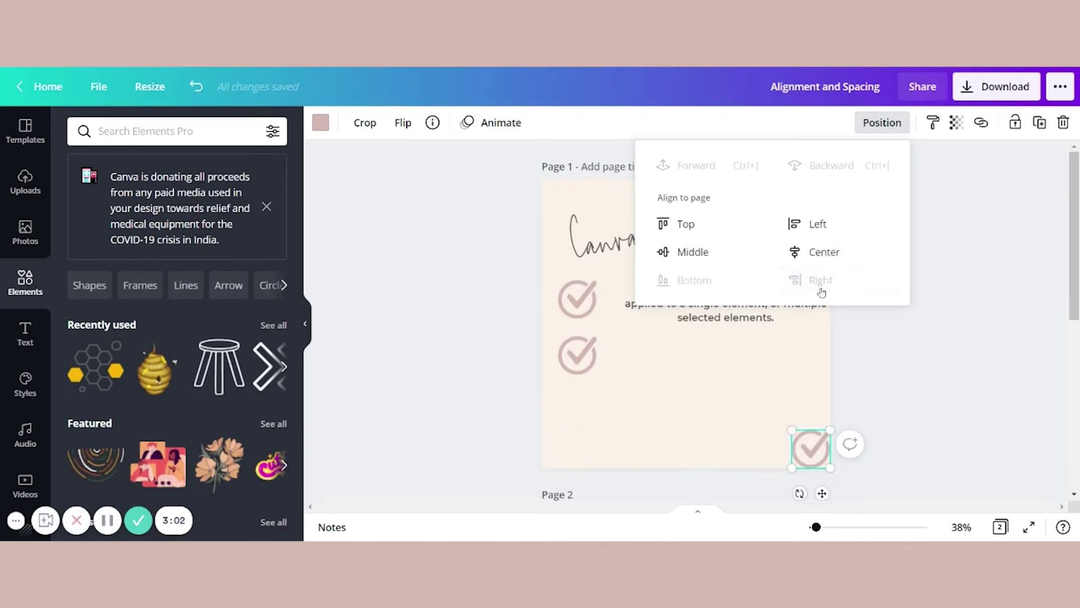
pyautogui.click(810, 225)
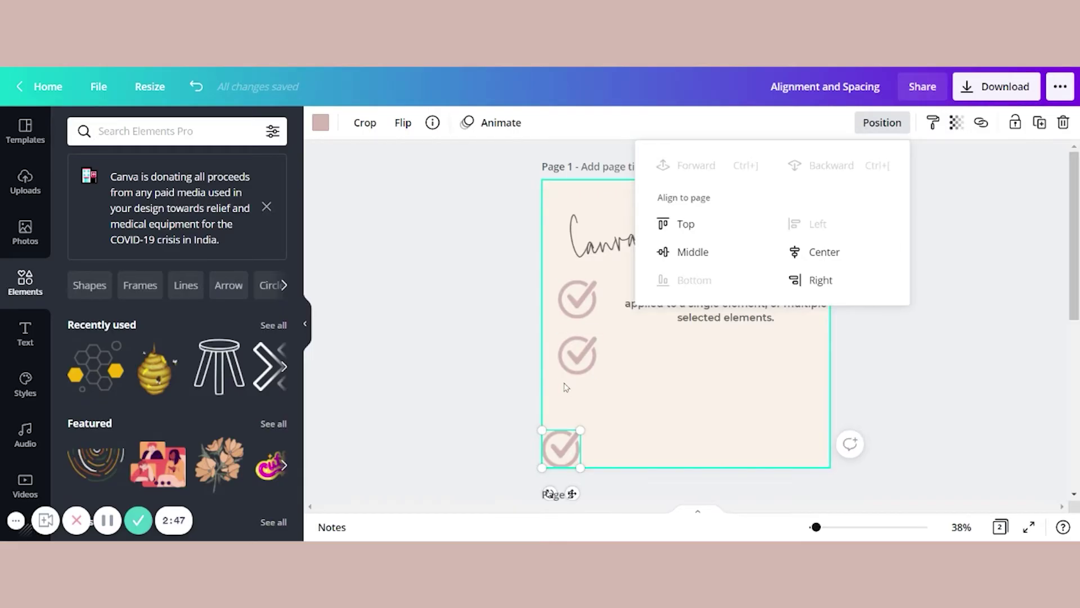
pyautogui.click(655, 397)
# Right-align the three selected checkmarks with each other and shift the column down slightly.
pyautogui.click(656, 397)
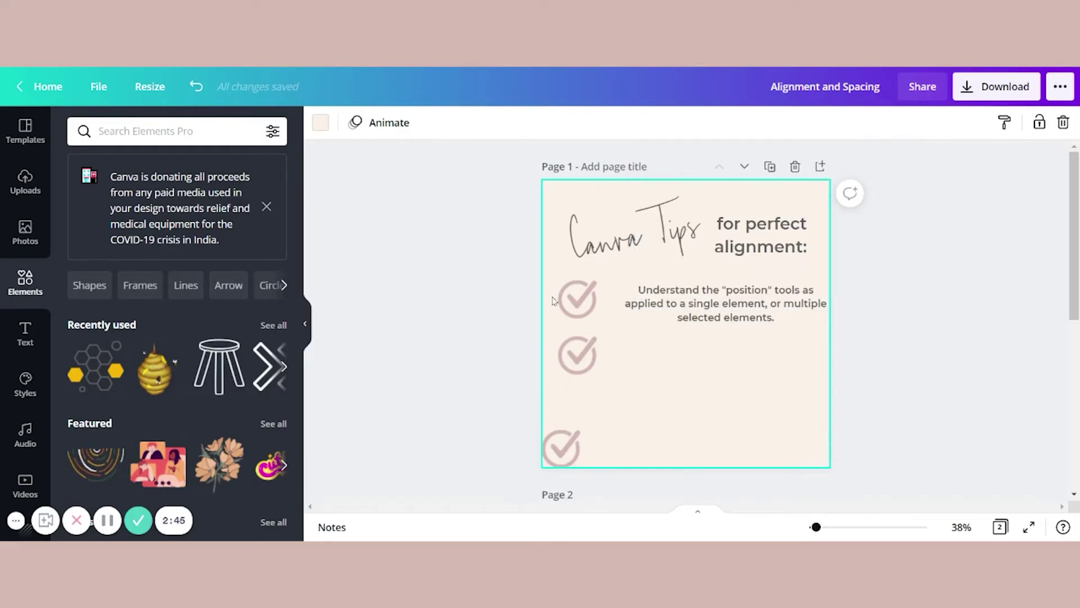
pyautogui.moveTo(550, 281); pyautogui.dragTo(582, 453)
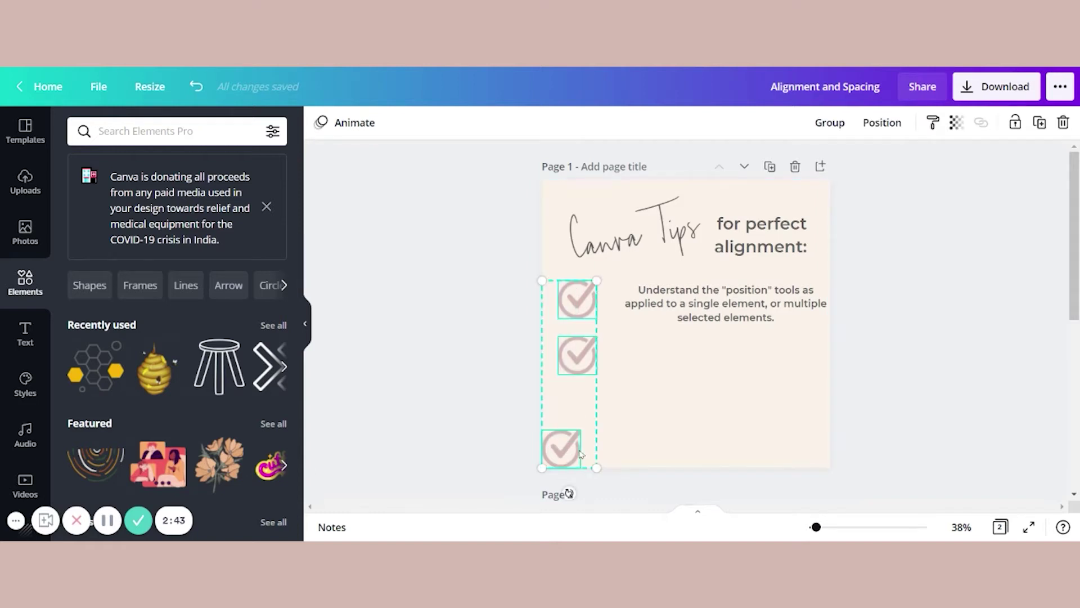
pyautogui.click(890, 123)
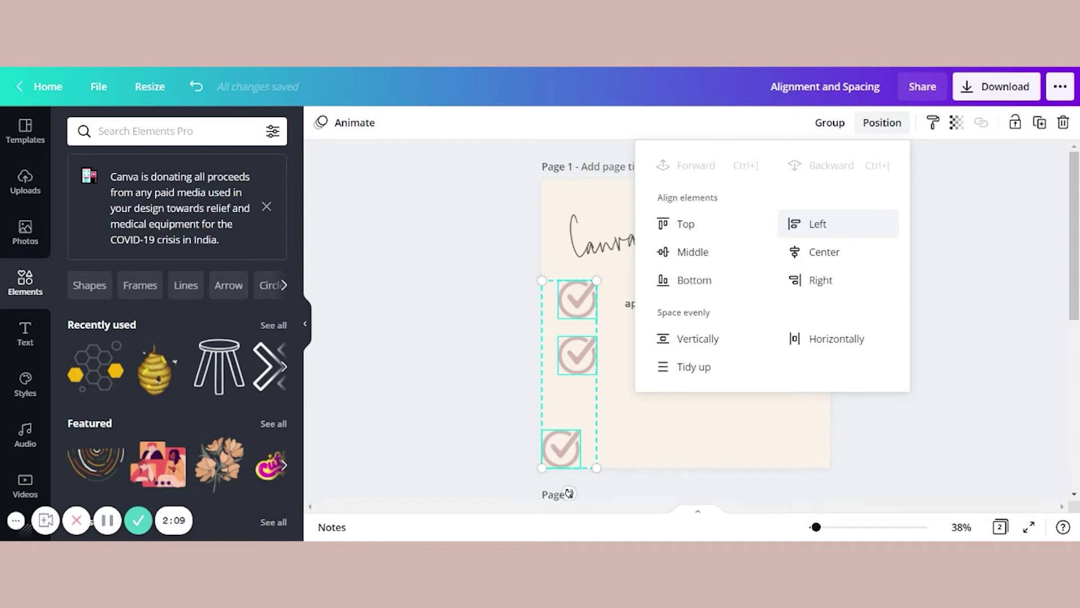
pyautogui.click(821, 225)
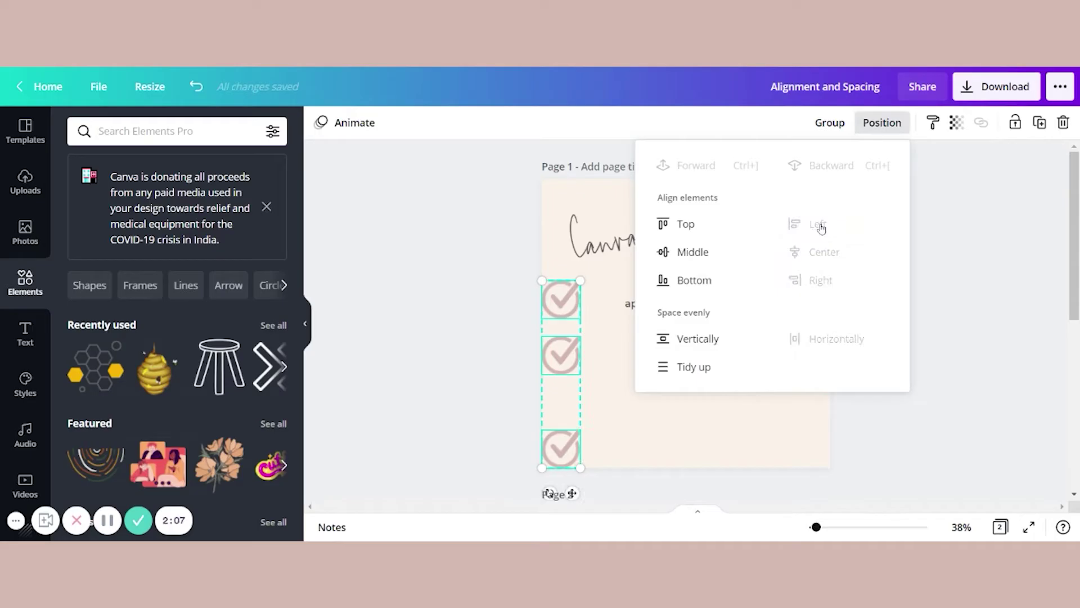
pyautogui.hotkey('ctrl', 'z')
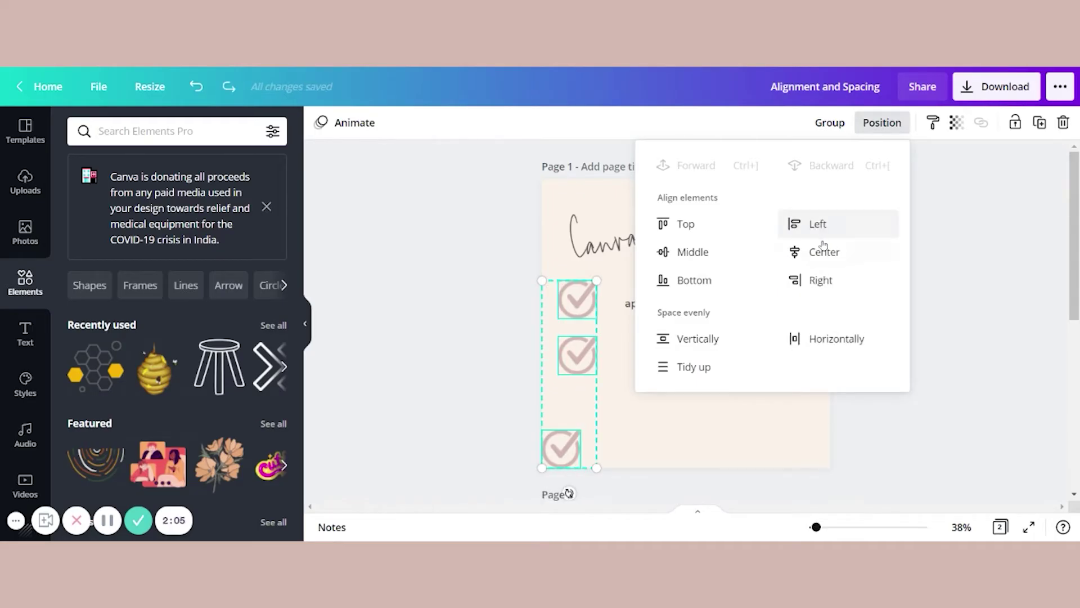
pyautogui.click(821, 282)
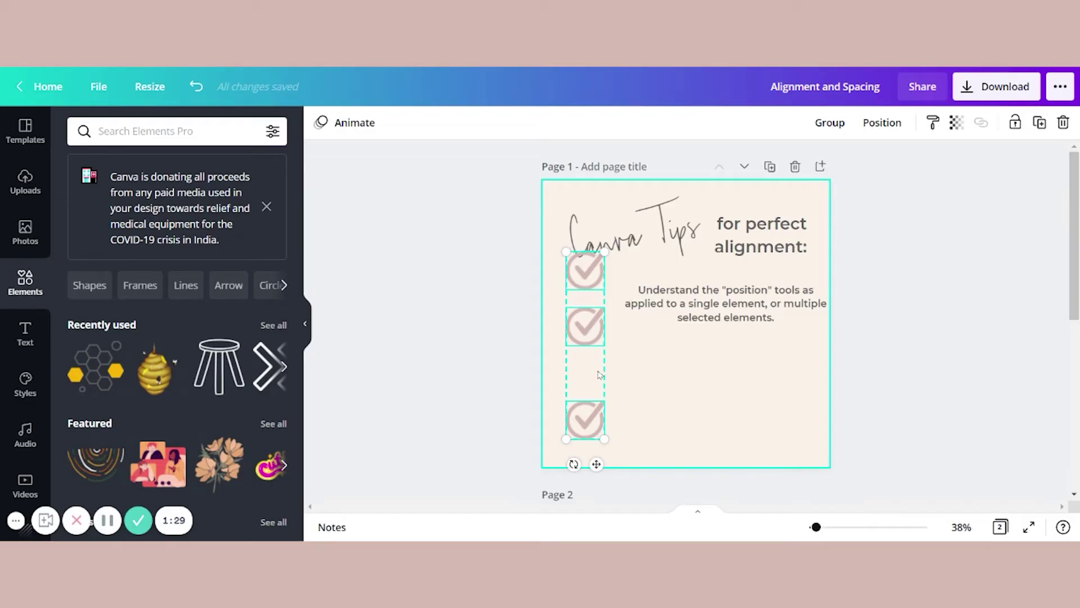
pyautogui.moveTo(600, 374); pyautogui.dragTo(591, 398)
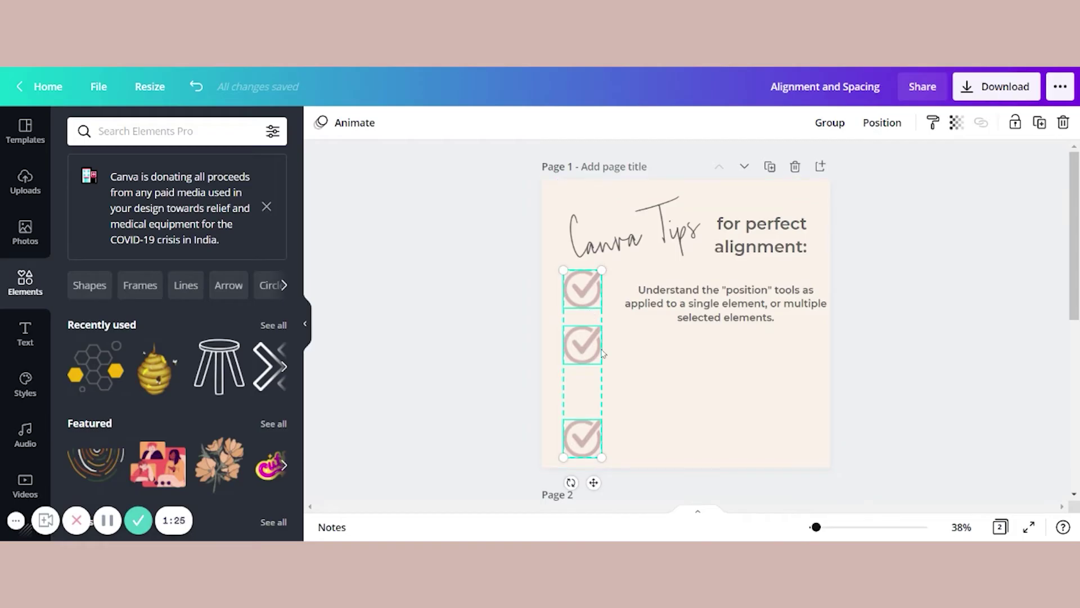
# Space the three checkmarks evenly, then lower the top one beside the first tip.
pyautogui.click(891, 124)
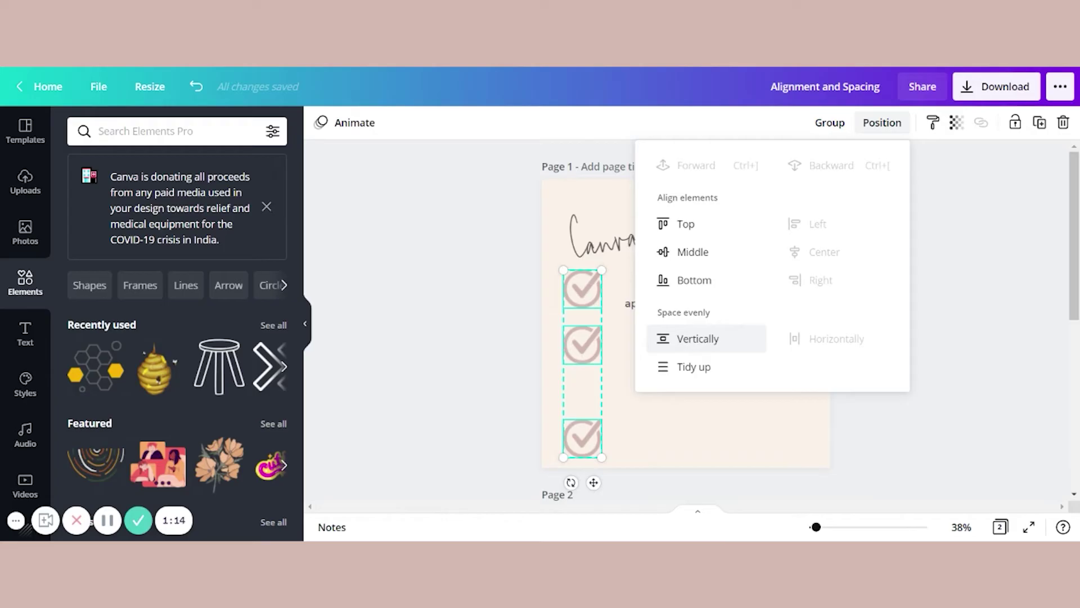
pyautogui.click(698, 344)
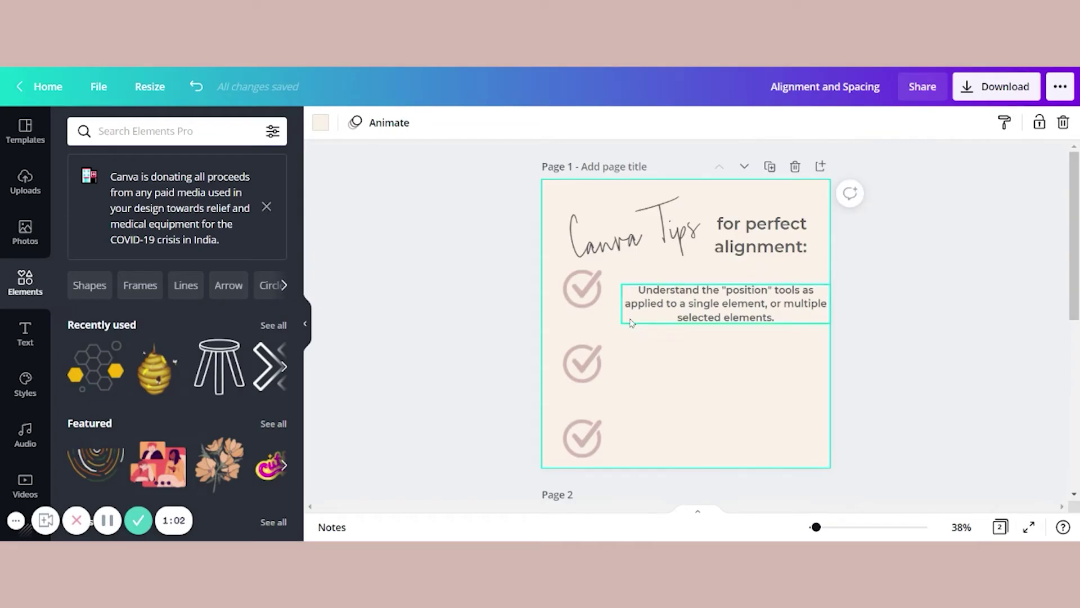
pyautogui.click(591, 298)
pyautogui.moveTo(589, 298); pyautogui.dragTo(582, 327)
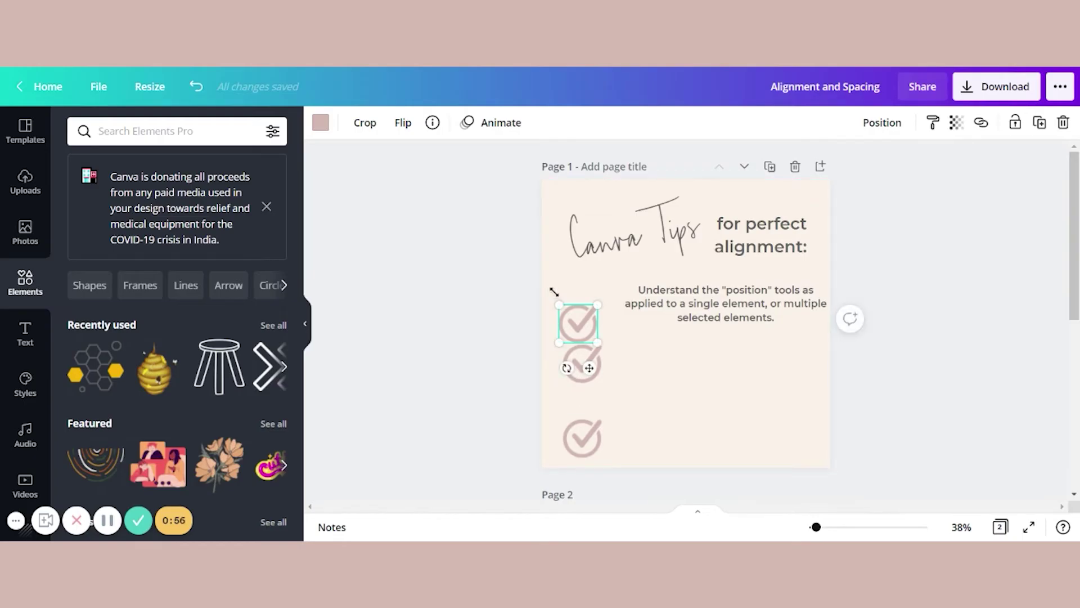
# Centre the three checkmarks on each other and space them evenly again.
pyautogui.moveTo(621, 453); pyautogui.dragTo(564, 321)
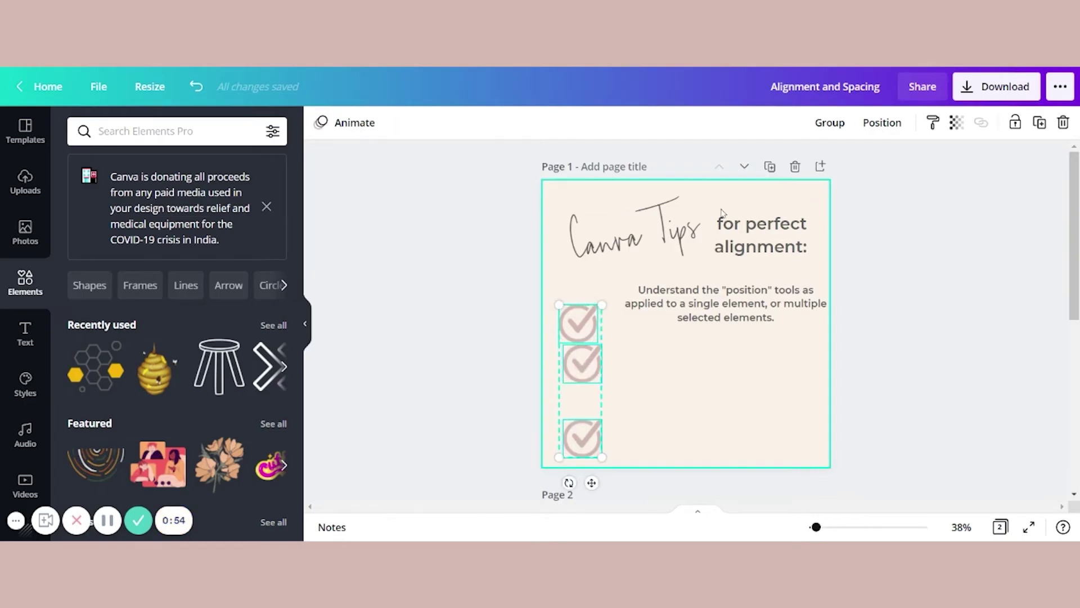
pyautogui.click(887, 129)
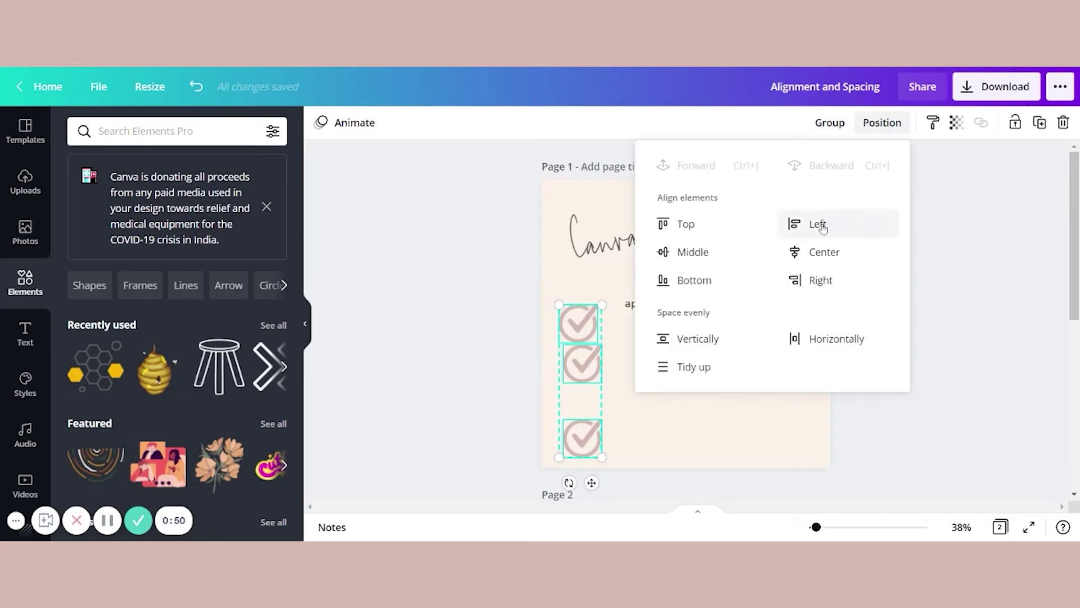
pyautogui.click(825, 253)
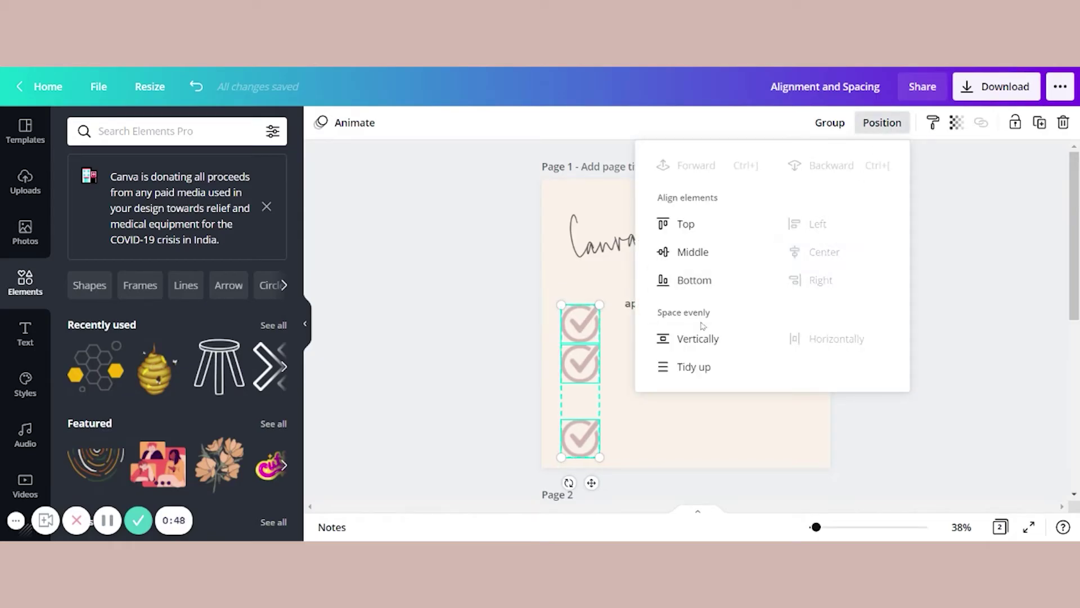
pyautogui.click(697, 341)
pyautogui.click(675, 403)
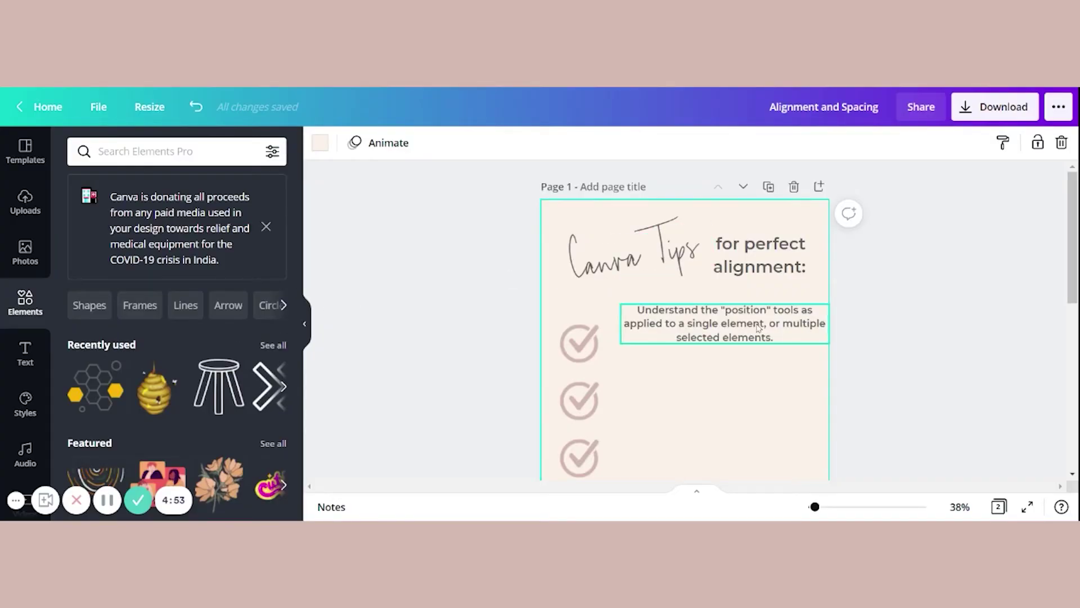
# Nudge the first tip text into place beside the top checkmark.
pyautogui.moveTo(758, 327)
pyautogui.mouseDown()
pyautogui.moveTo(755, 344)
pyautogui.moveTo(740, 331)
pyautogui.mouseUp()
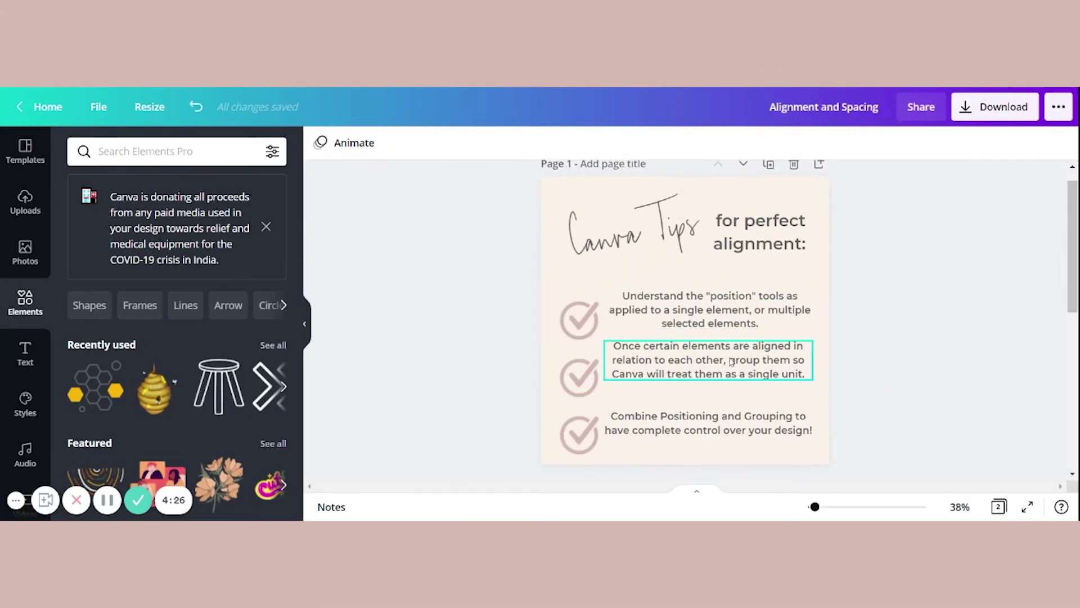
# Place the second tip beside the middle checkmark and centre all three tips on each other.
pyautogui.moveTo(731, 362); pyautogui.dragTo(725, 354)
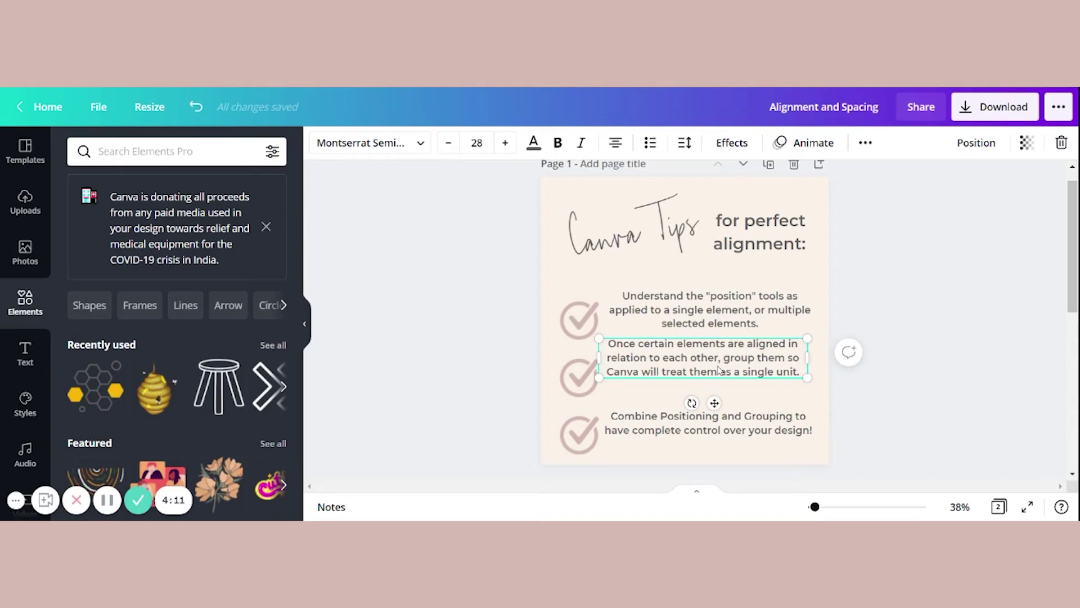
pyautogui.moveTo(714, 448); pyautogui.dragTo(704, 300)
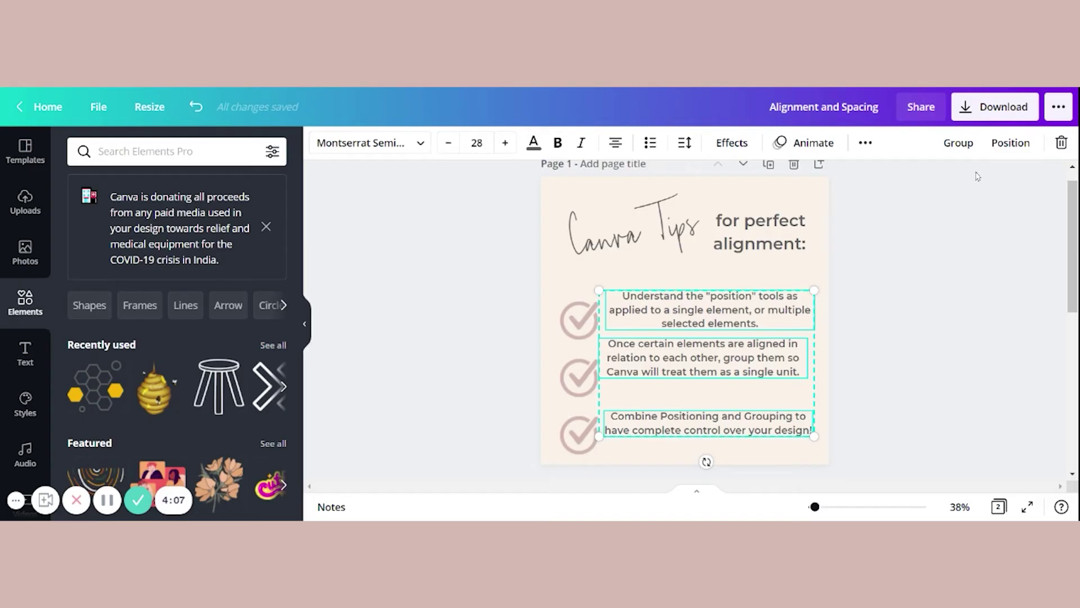
pyautogui.click(1008, 144)
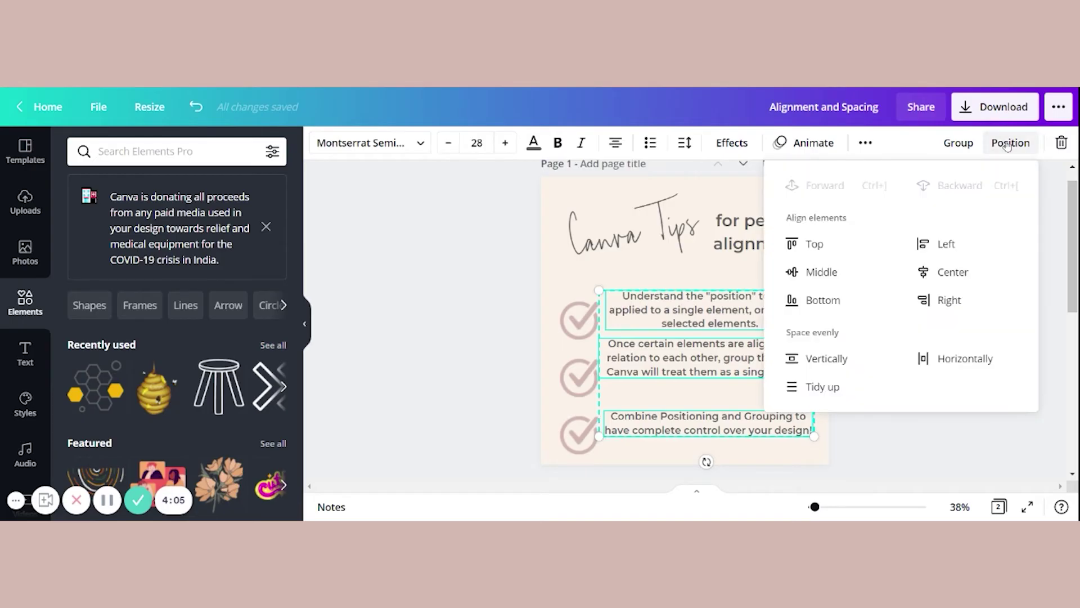
pyautogui.click(955, 273)
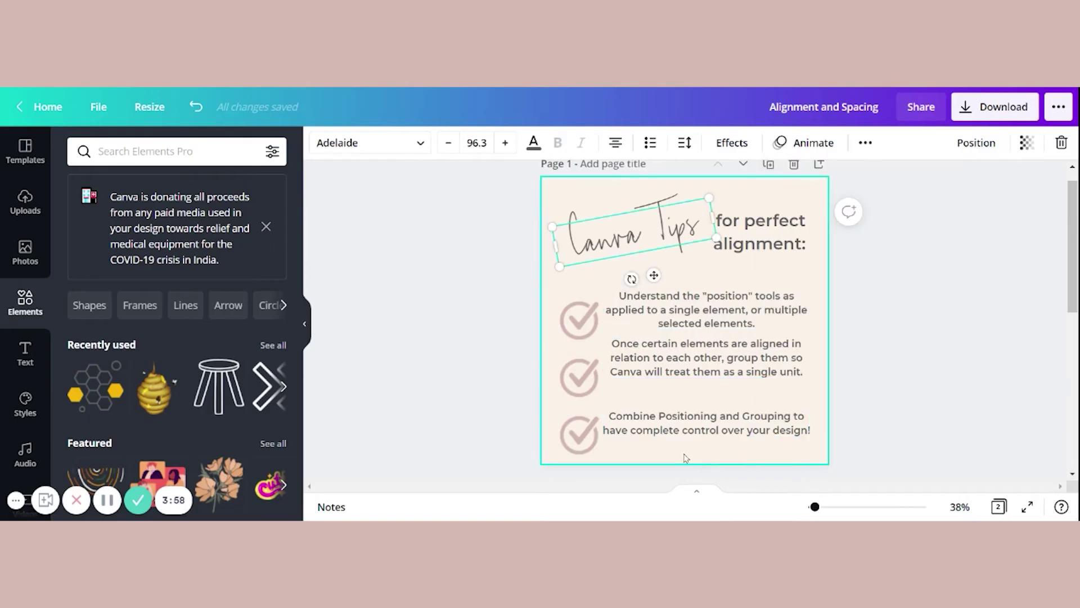
# Shift the three tip texts slightly to the right of the checkmarks.
pyautogui.moveTo(680, 453); pyautogui.dragTo(678, 285)
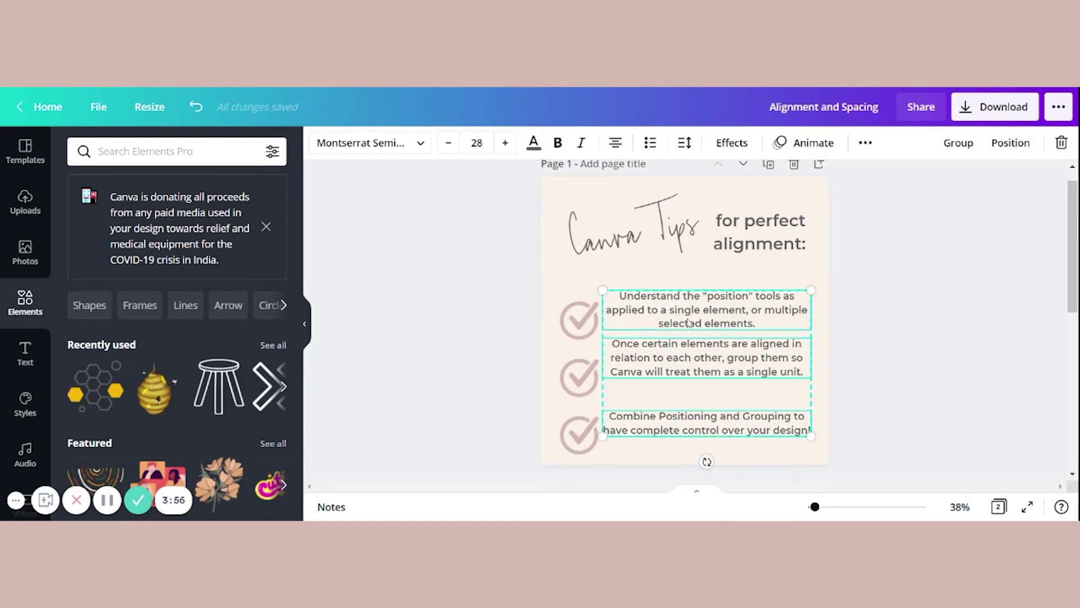
pyautogui.moveTo(682, 322); pyautogui.dragTo(691, 322)
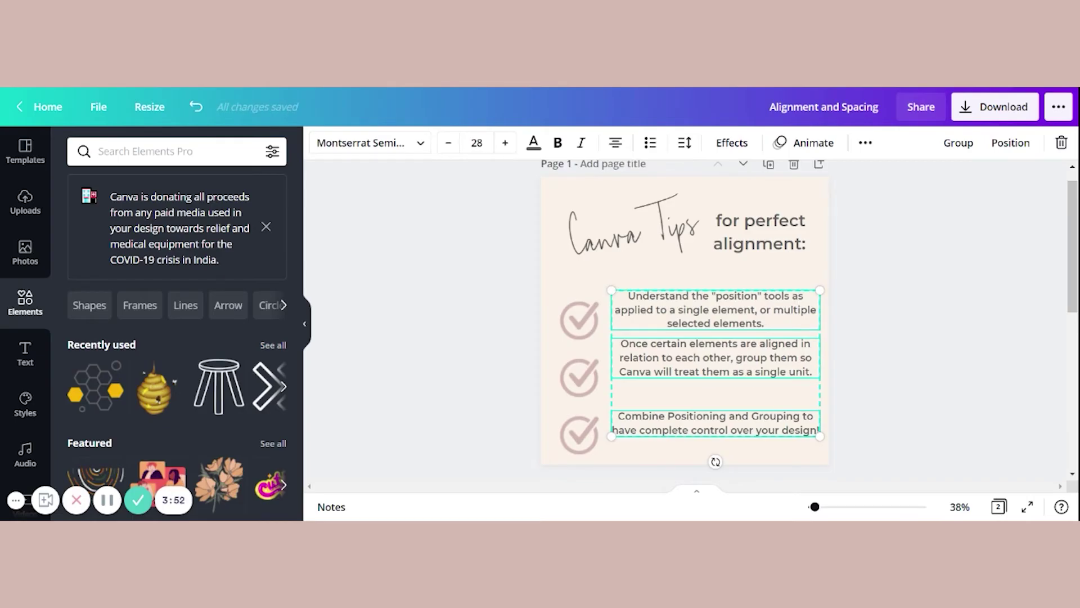
pyautogui.click(489, 326)
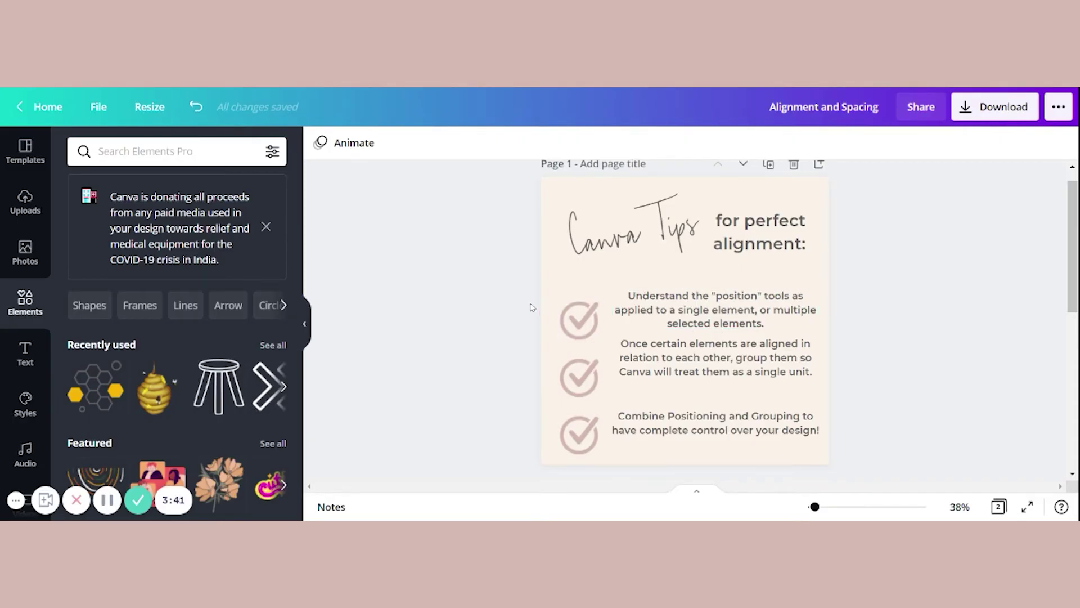
pyautogui.moveTo(525, 298); pyautogui.dragTo(705, 316)
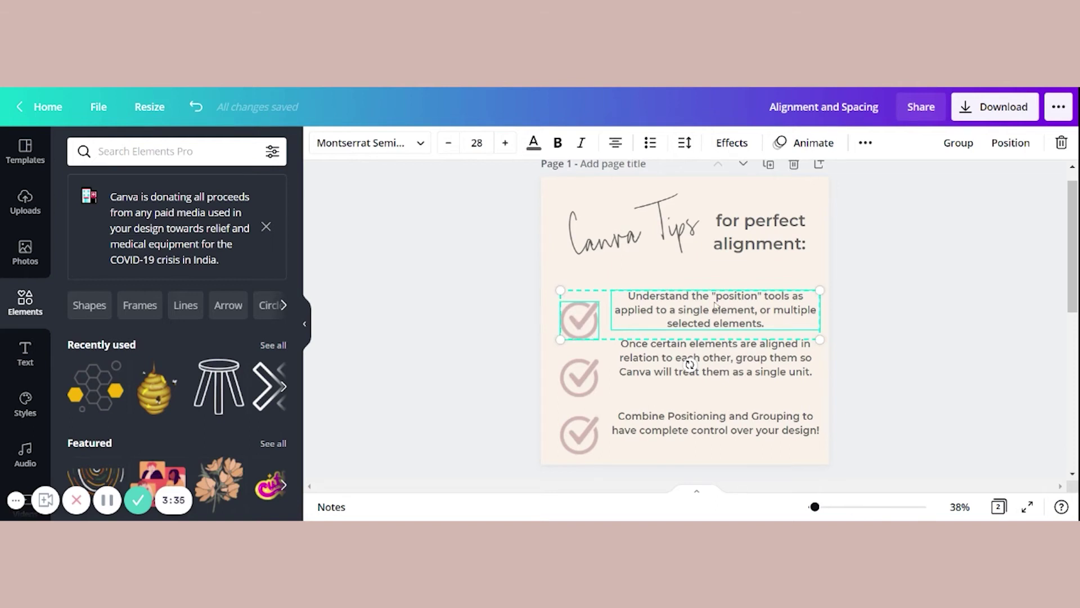
# Middle-align each of the three checkmarks with its own tip text.
pyautogui.click(1011, 144)
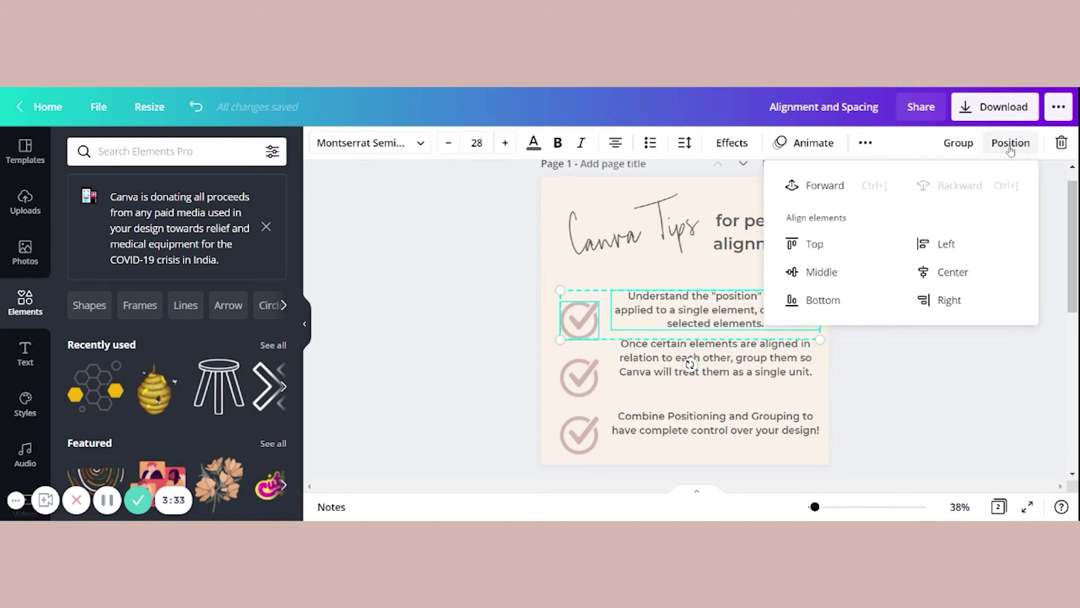
pyautogui.click(815, 244)
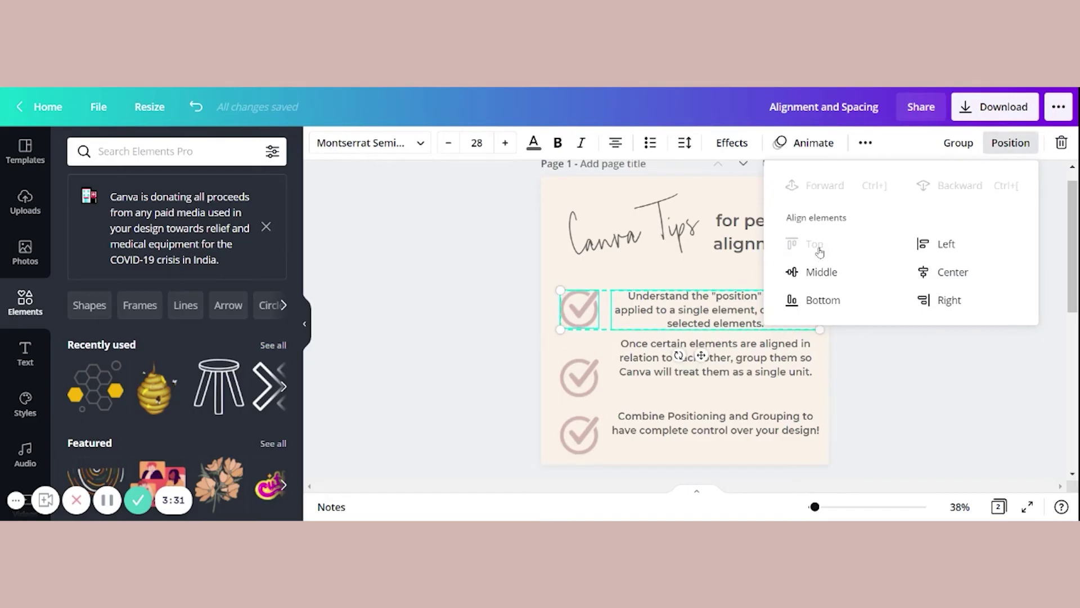
pyautogui.click(822, 273)
pyautogui.click(523, 321)
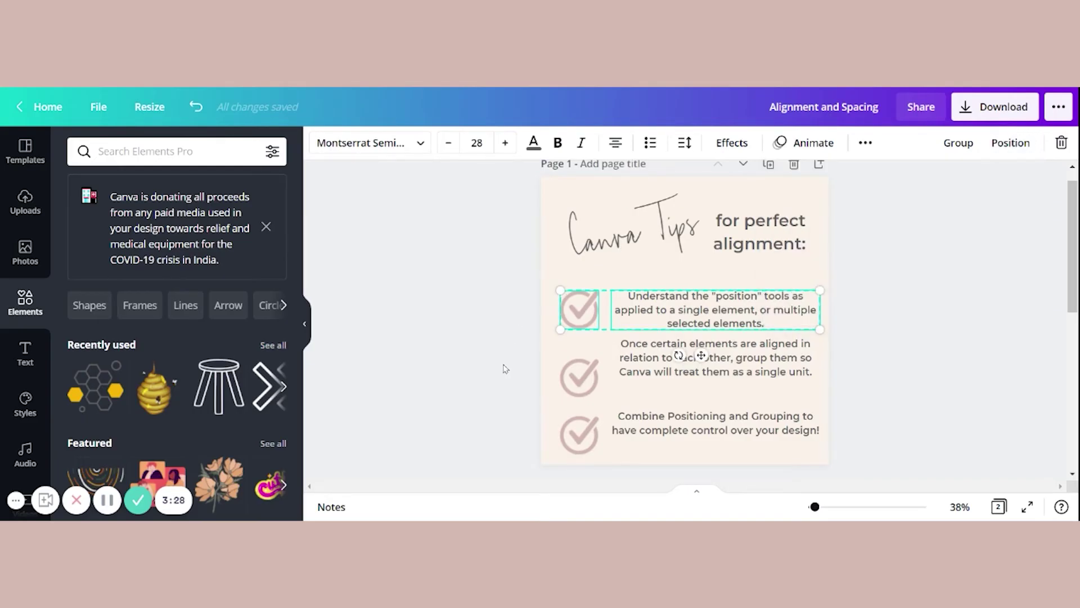
pyautogui.moveTo(503, 359); pyautogui.dragTo(685, 360)
pyautogui.click(1010, 143)
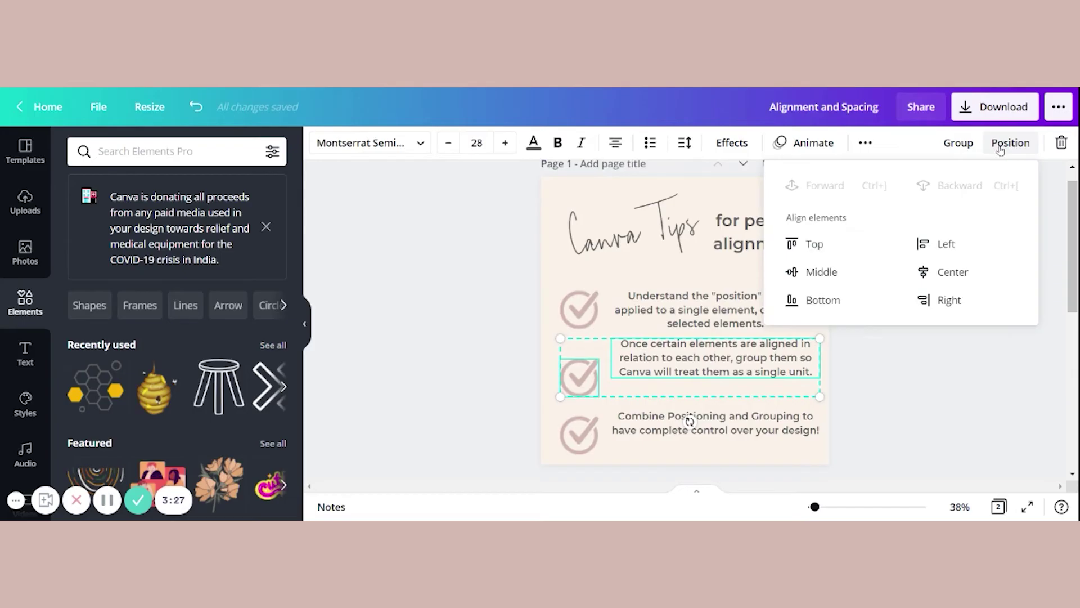
pyautogui.click(808, 282)
pyautogui.moveTo(484, 456); pyautogui.dragTo(822, 410)
pyautogui.click(1011, 142)
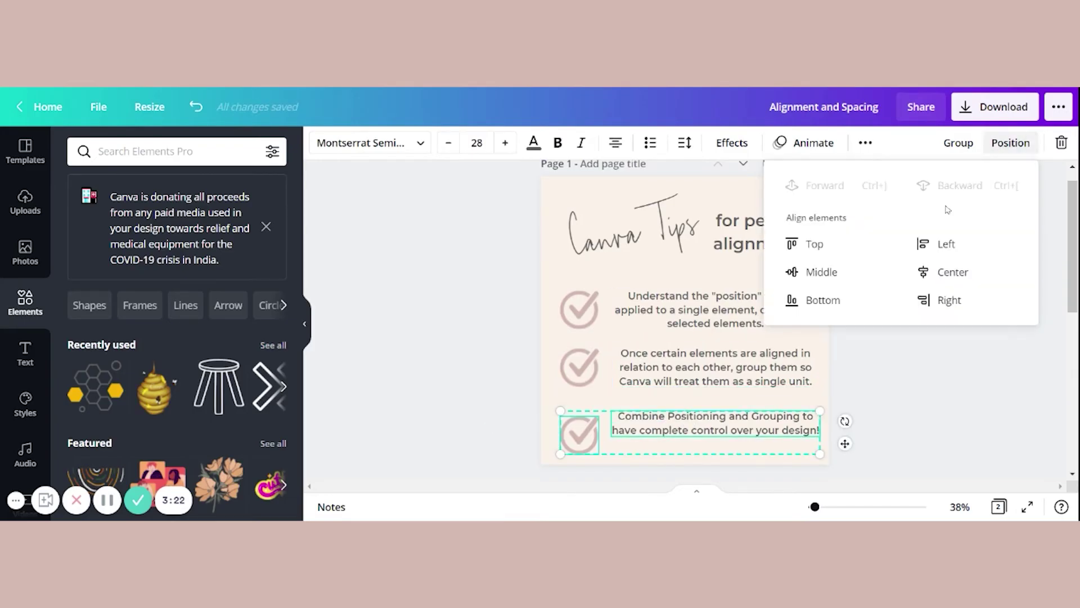
pyautogui.click(827, 276)
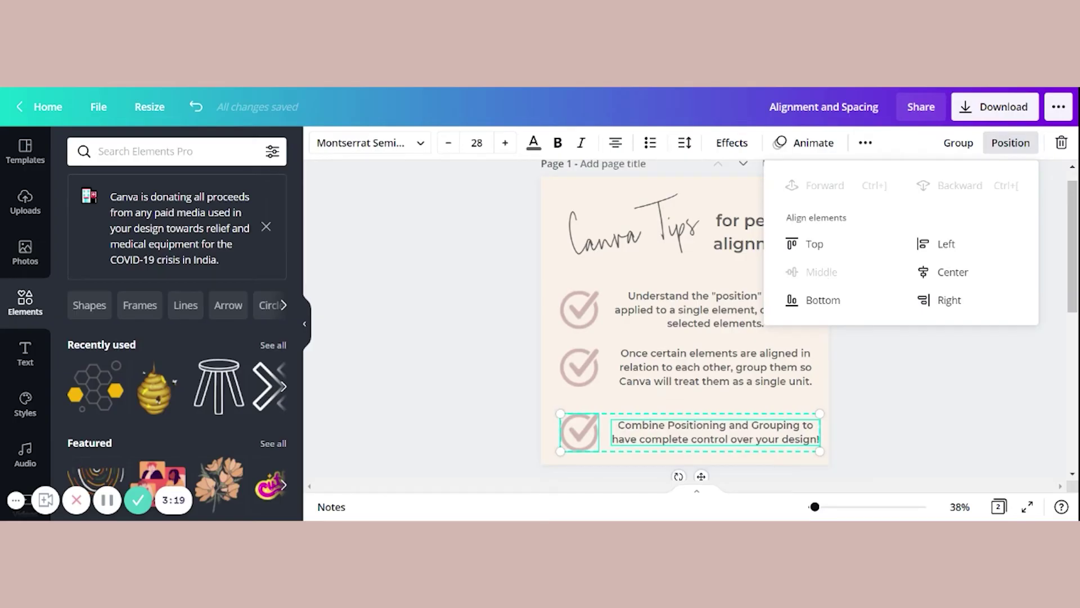
pyautogui.click(471, 335)
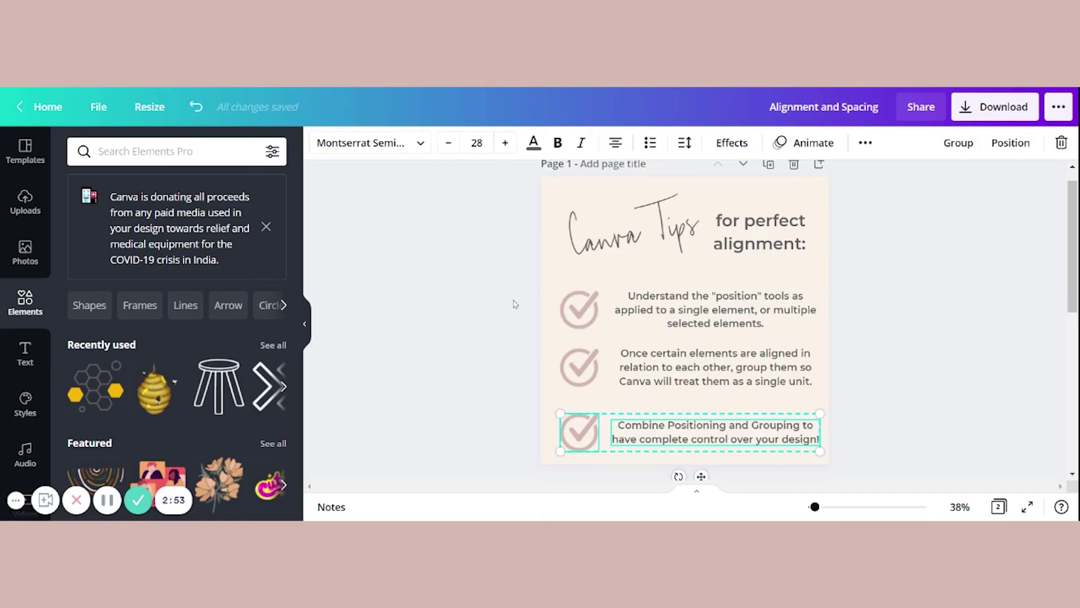
pyautogui.moveTo(513, 294); pyautogui.dragTo(817, 448)
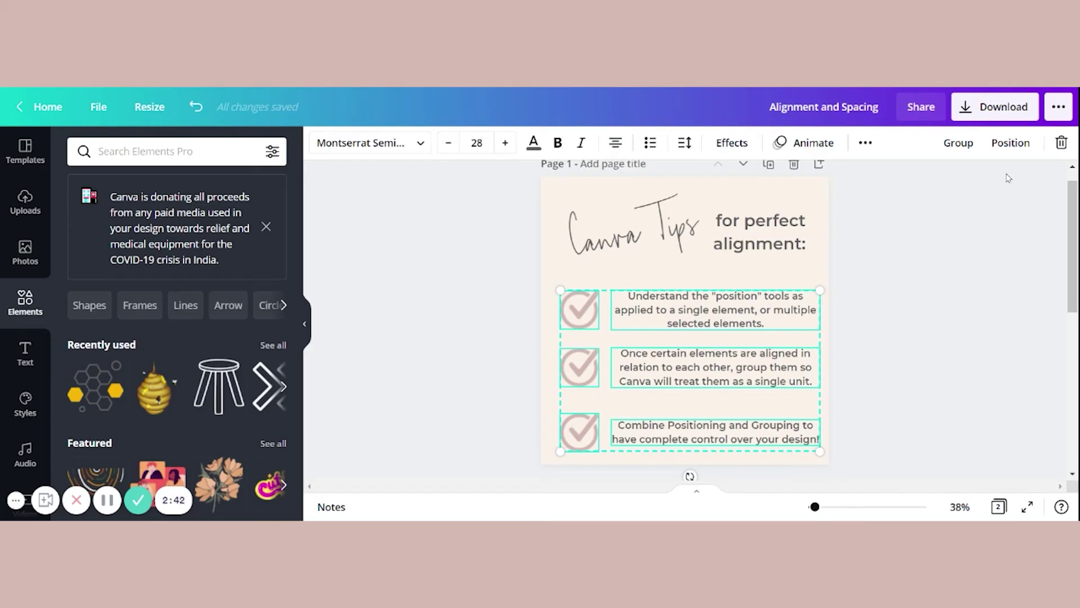
pyautogui.click(1011, 143)
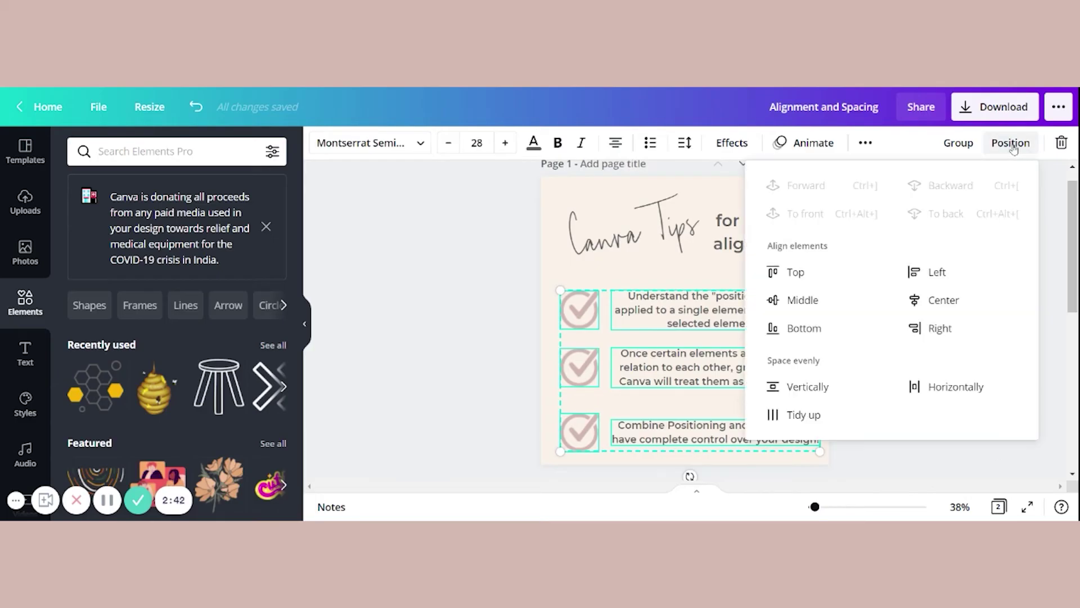
pyautogui.click(808, 394)
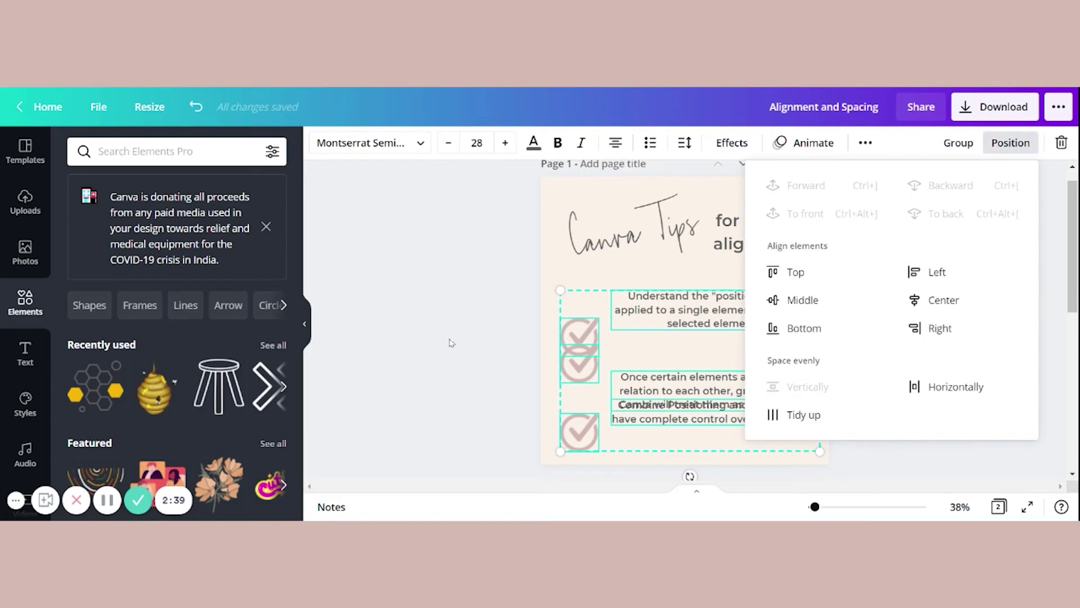
pyautogui.hotkey('ctrl', 'z')
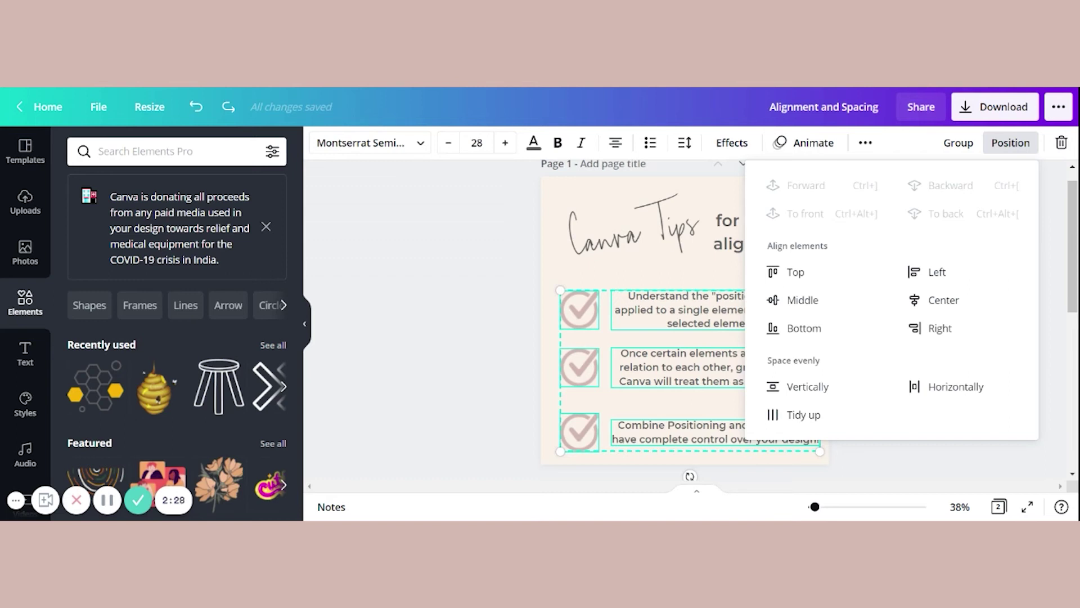
pyautogui.click(470, 328)
pyautogui.click(471, 330)
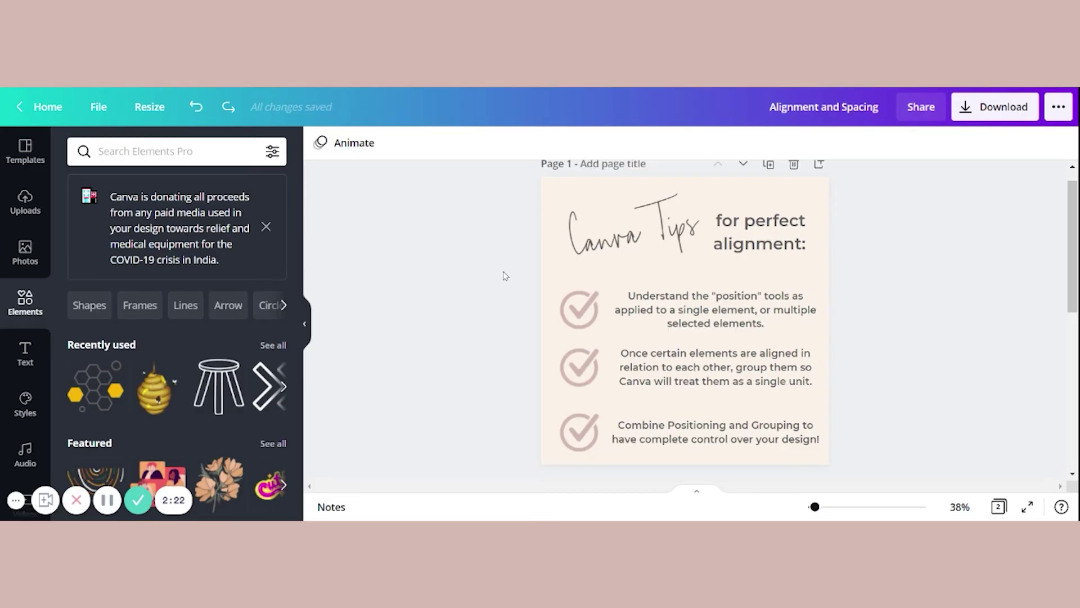
# Group the first checkmark with its tip text, undoing an accidental move and resize.
pyautogui.moveTo(529, 290); pyautogui.dragTo(728, 316)
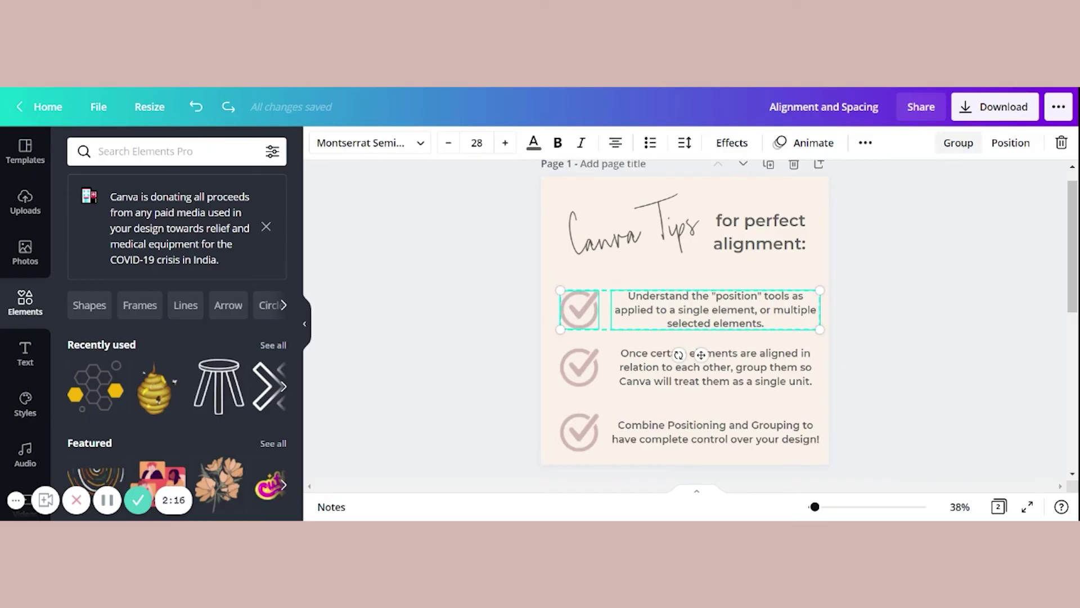
pyautogui.click(958, 143)
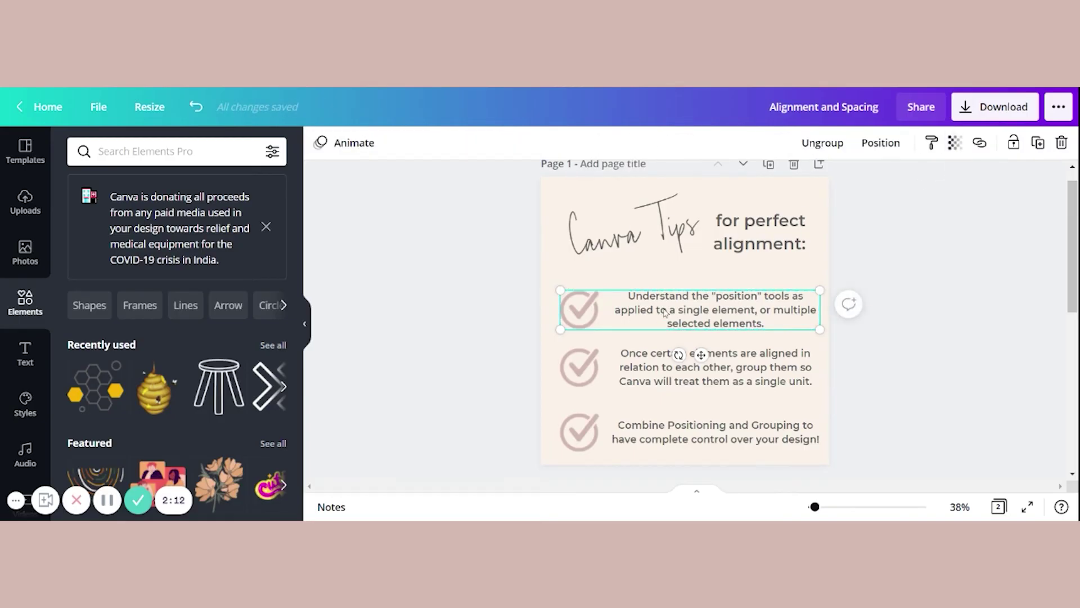
pyautogui.moveTo(665, 312); pyautogui.dragTo(645, 289)
pyautogui.moveTo(793, 313); pyautogui.dragTo(751, 305)
pyautogui.hotkey('ctrl', 'z')
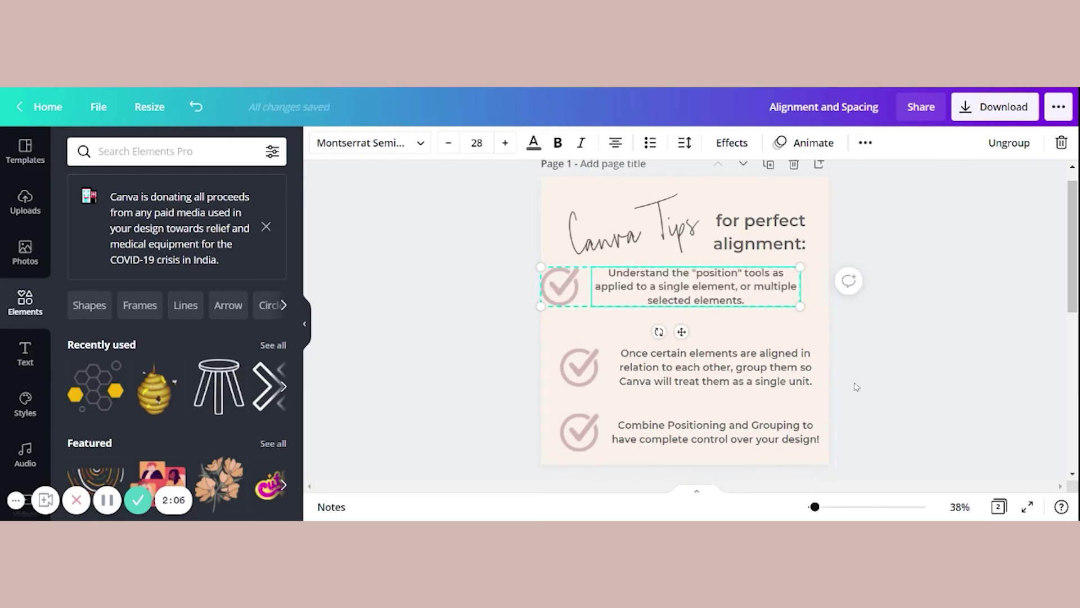
pyautogui.hotkey('ctrl', 'z')
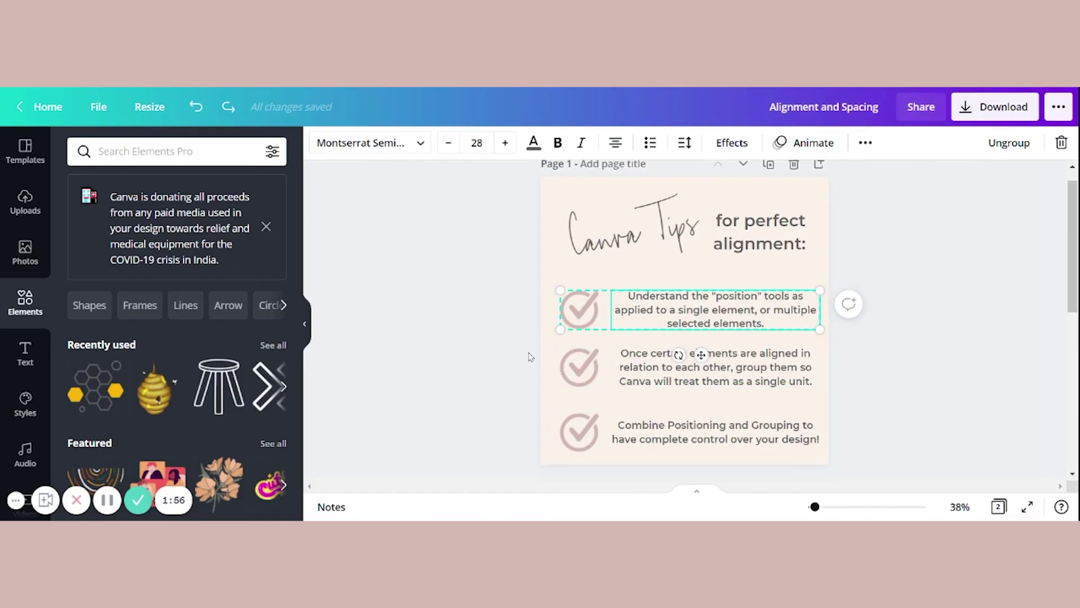
# Group the second and third checkmarks with their tip texts using Ctrl+G.
pyautogui.moveTo(529, 356); pyautogui.dragTo(710, 383)
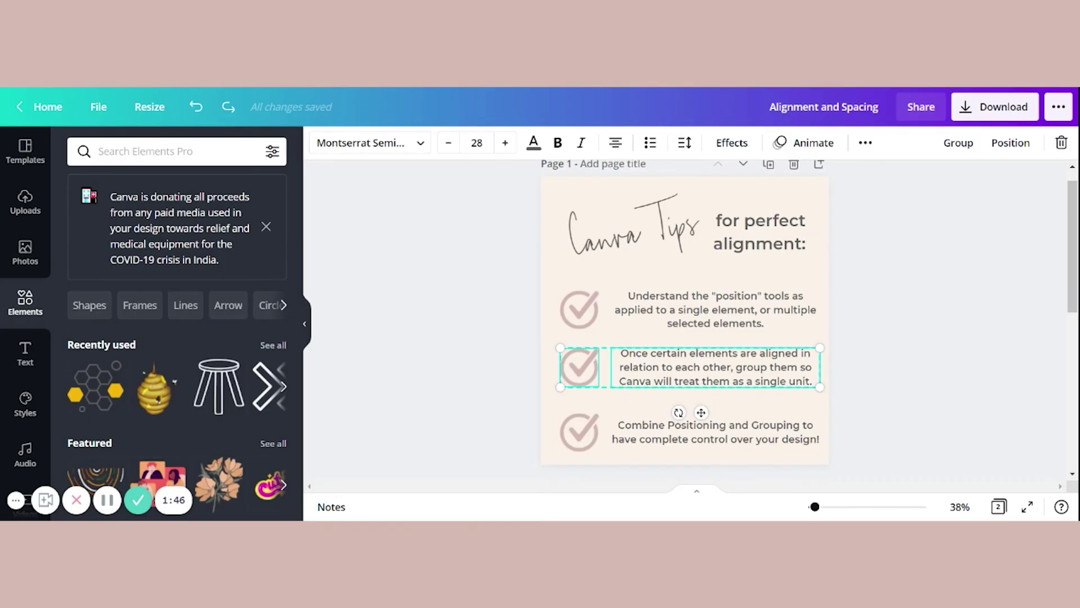
pyautogui.hotkey('ctrl', 'g')
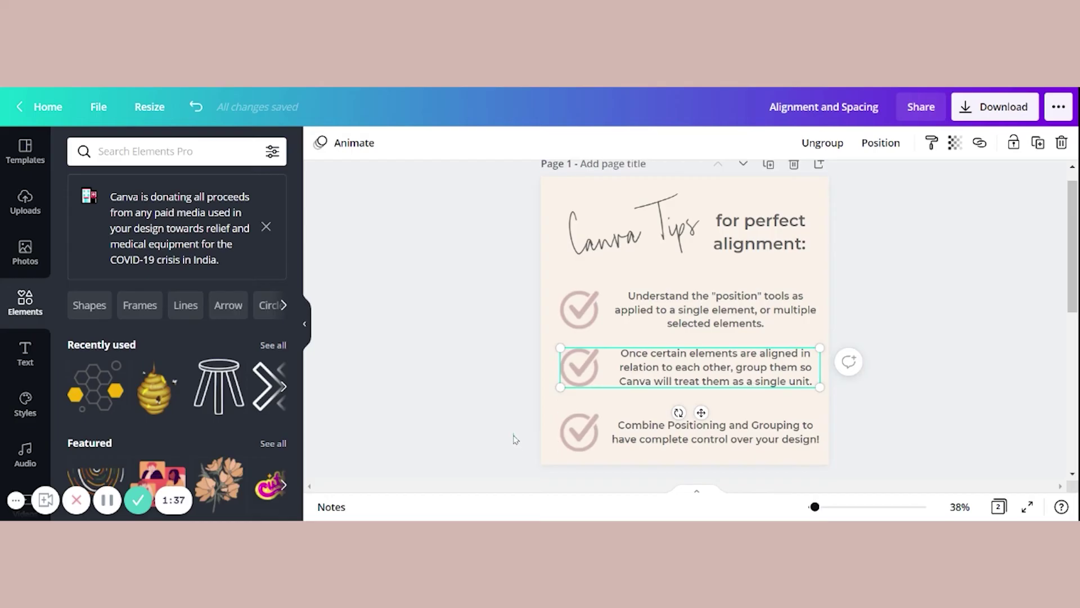
pyautogui.moveTo(514, 438); pyautogui.dragTo(679, 447)
pyautogui.hotkey('ctrl', 'g')
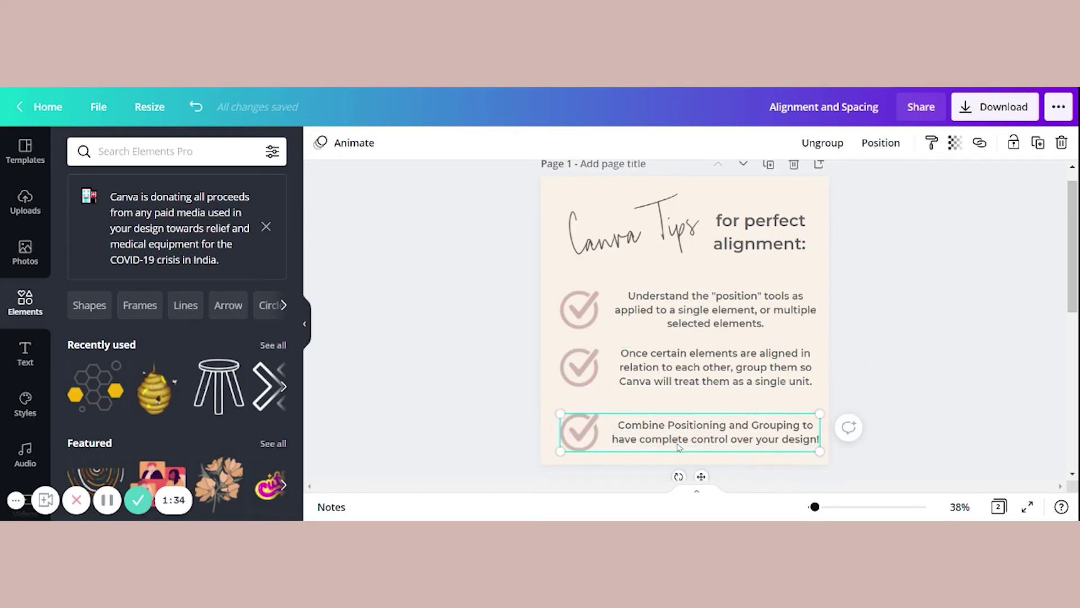
pyautogui.click(515, 333)
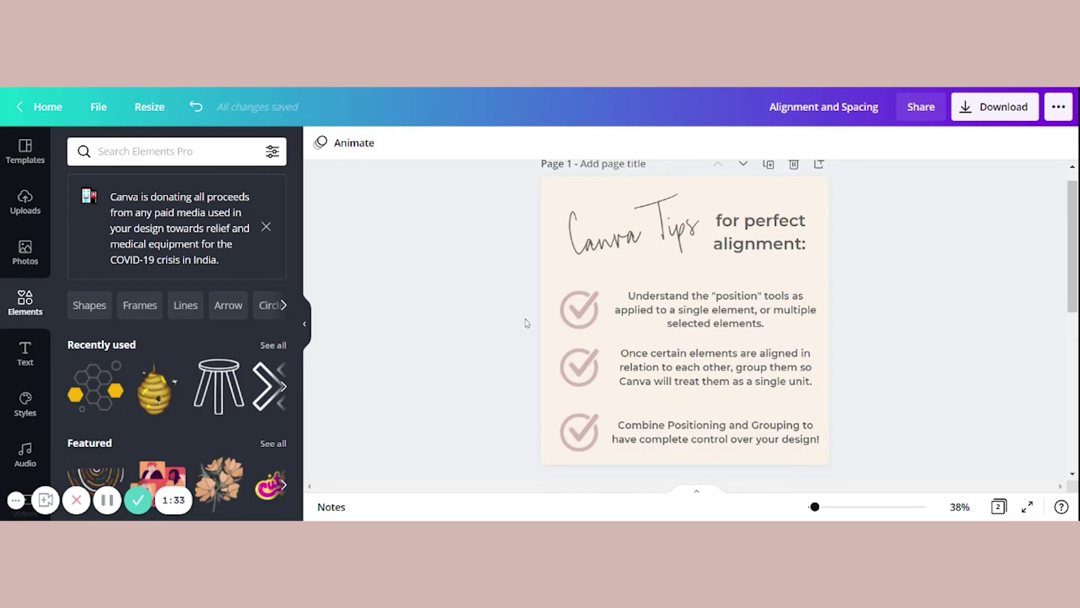
# Move the first and second tip groups higher up the page.
pyautogui.click(582, 311)
pyautogui.moveTo(582, 311); pyautogui.dragTo(599, 297)
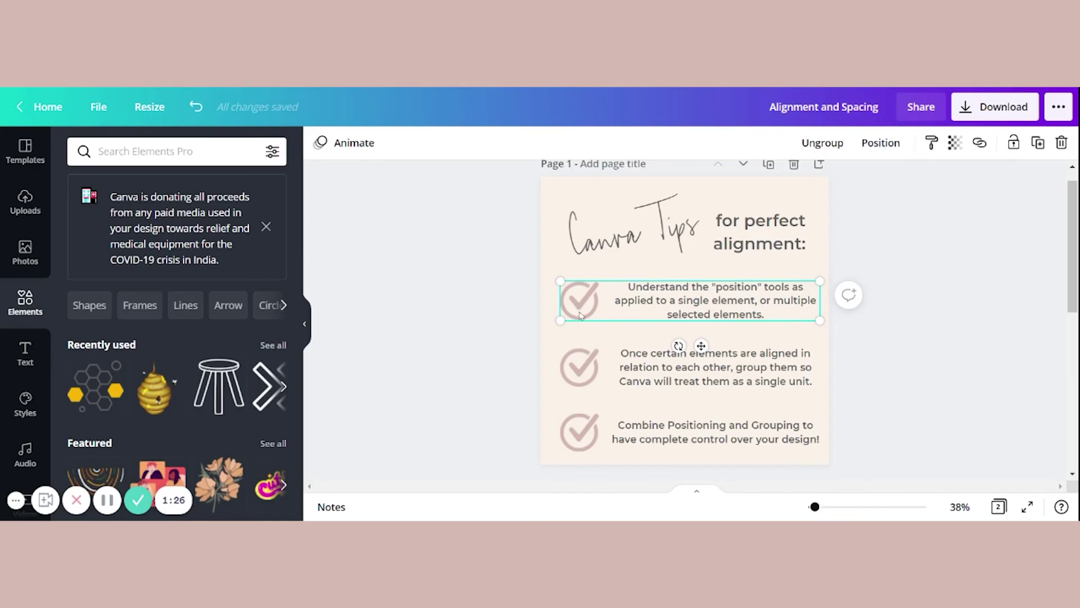
pyautogui.moveTo(700, 383); pyautogui.dragTo(701, 360)
# Nudge the 'Combine Positioning and Grouping' group slightly up and to the right.
pyautogui.moveTo(728, 426); pyautogui.dragTo(739, 413)
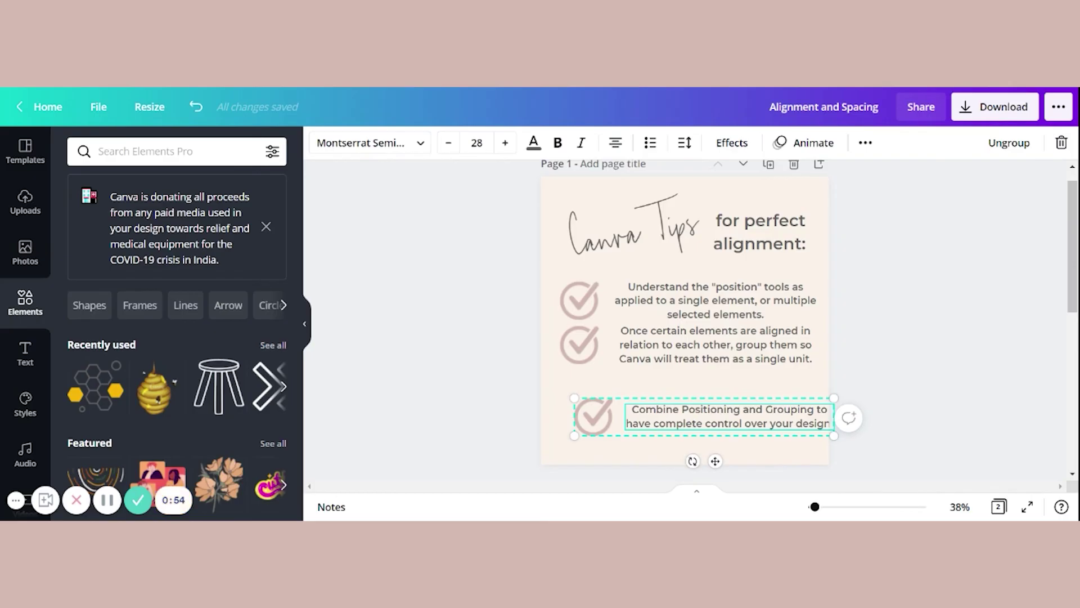
pyautogui.moveTo(526, 280); pyautogui.dragTo(765, 445)
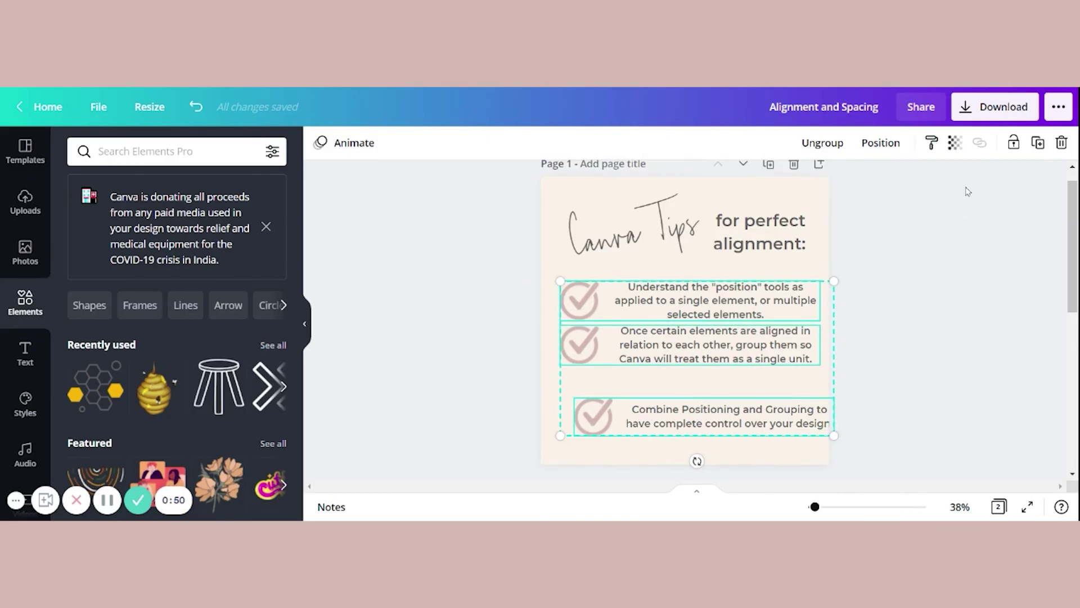
# Left-align the three tip groups and space them evenly from top to bottom.
pyautogui.click(871, 147)
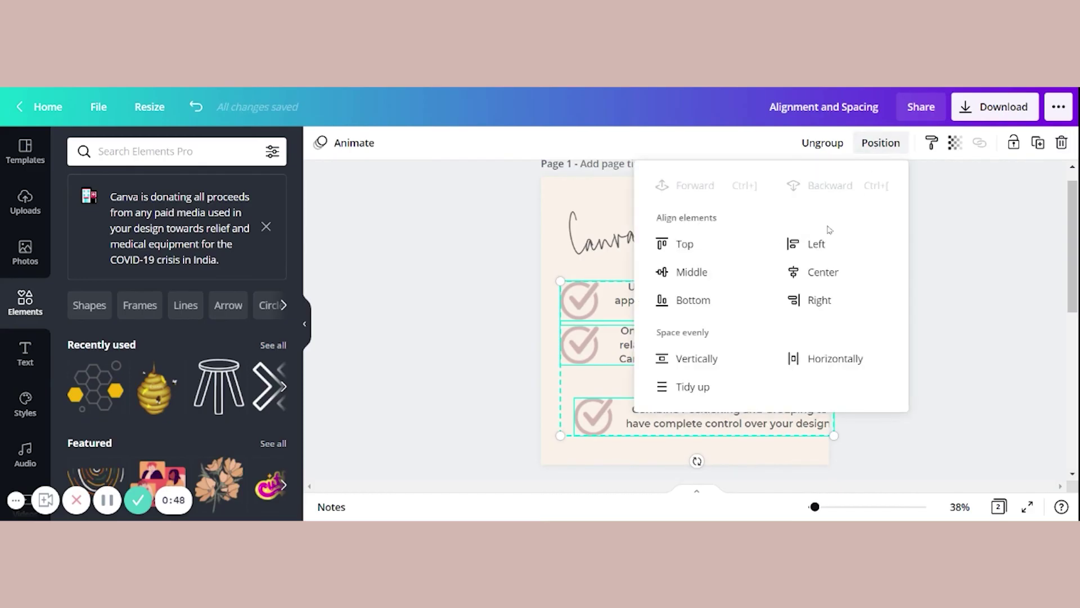
pyautogui.click(805, 254)
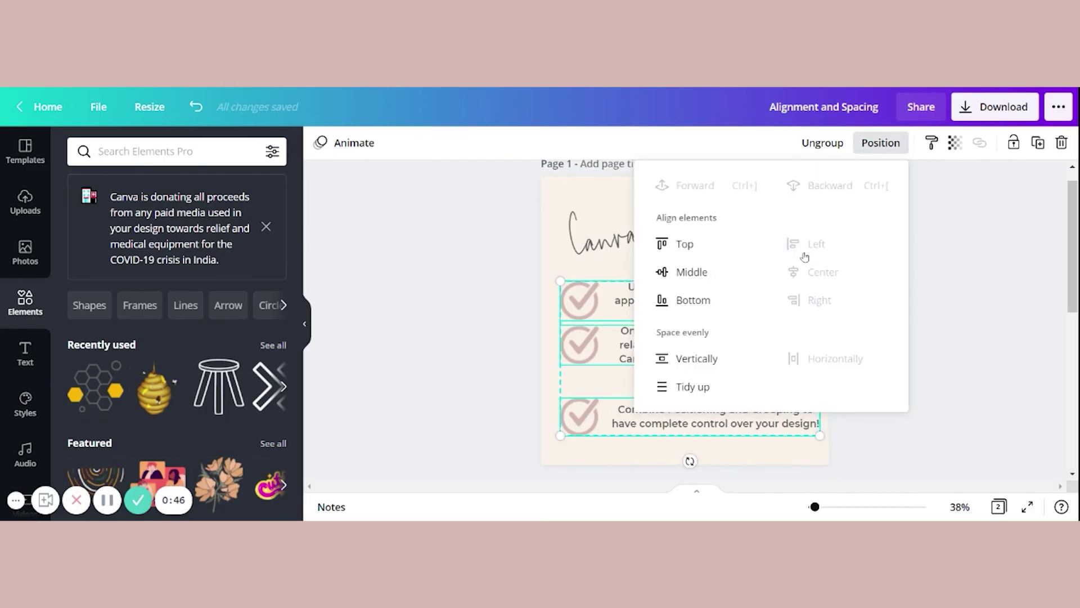
pyautogui.click(697, 360)
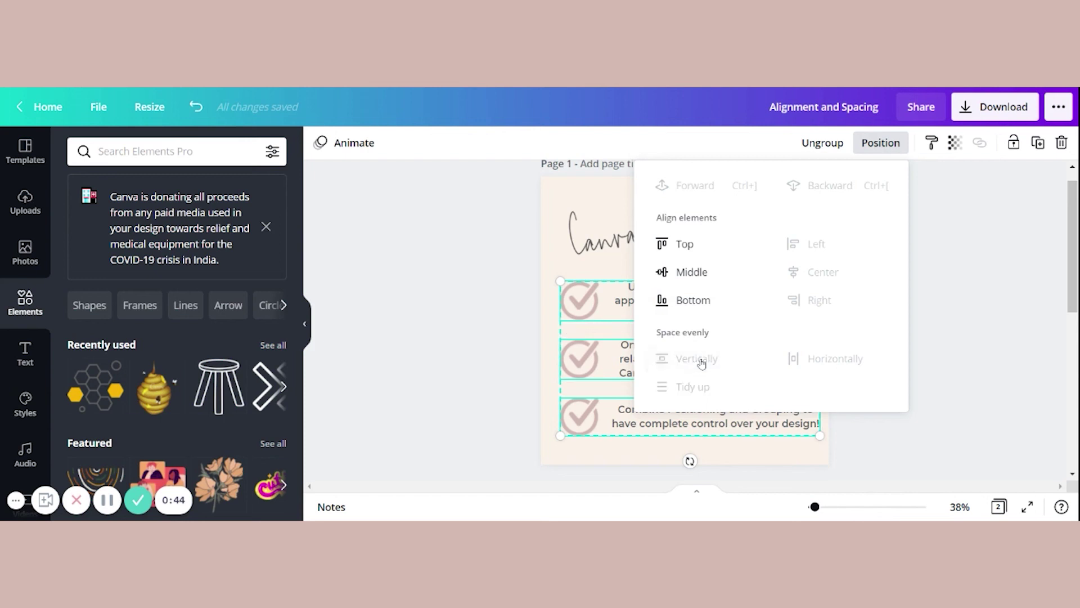
pyautogui.click(469, 322)
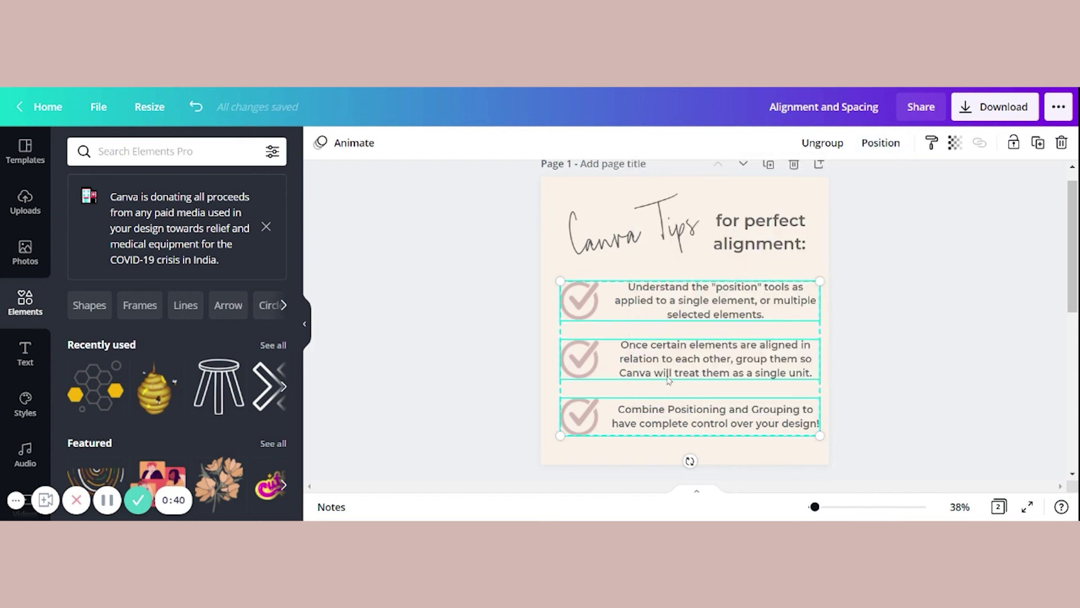
# Drag the aligned tip groups onto the page's centre guide and deselect them.
pyautogui.moveTo(701, 386)
pyautogui.mouseDown()
pyautogui.moveTo(687, 371)
pyautogui.moveTo(695, 376)
pyautogui.mouseUp()
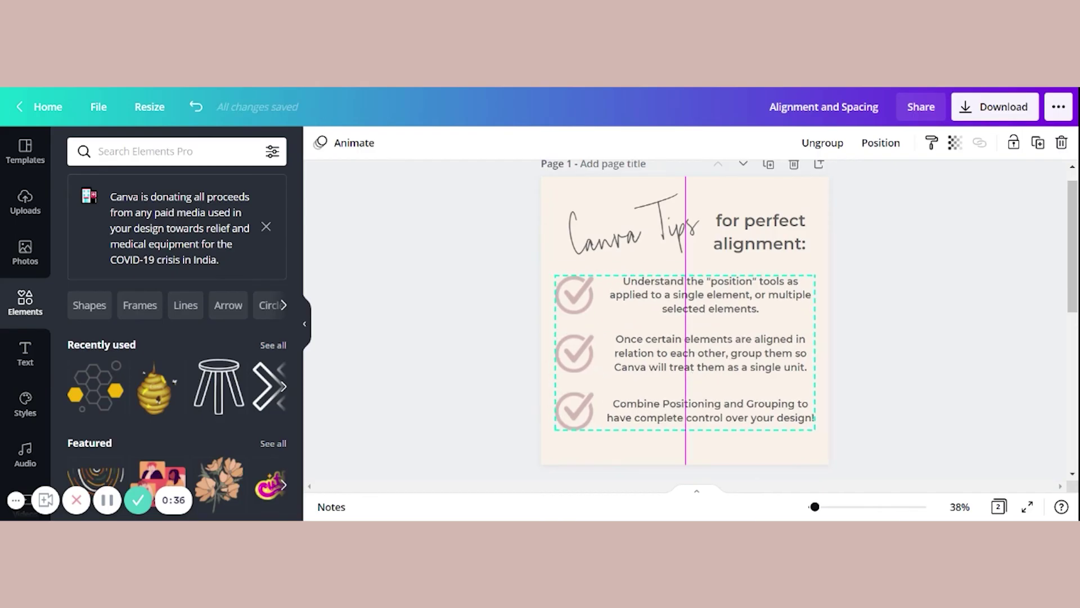
pyautogui.moveTo(577, 420); pyautogui.dragTo(577, 416)
pyautogui.click(479, 401)
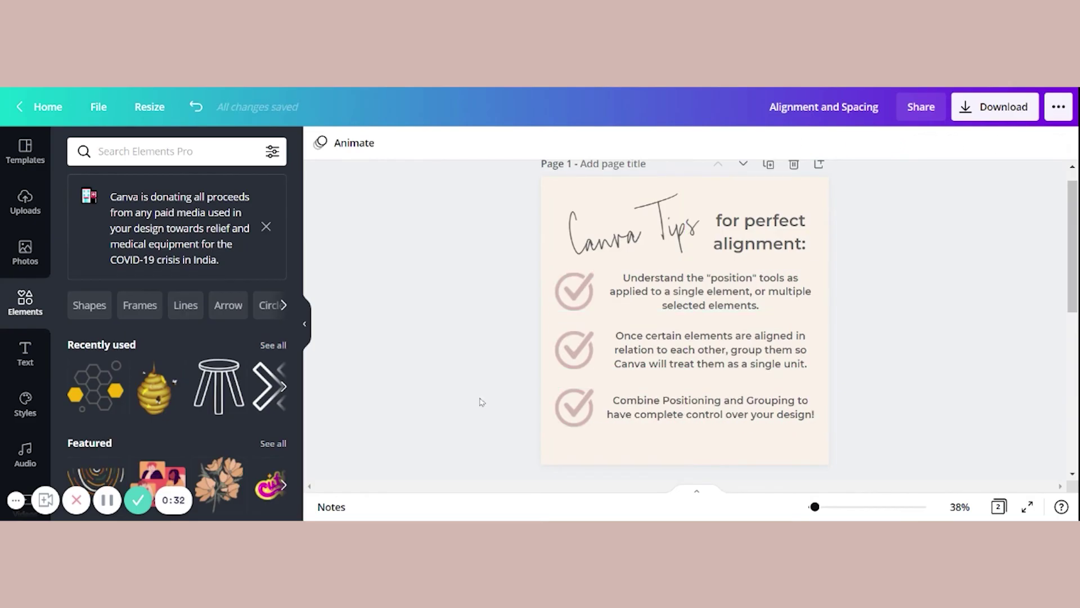